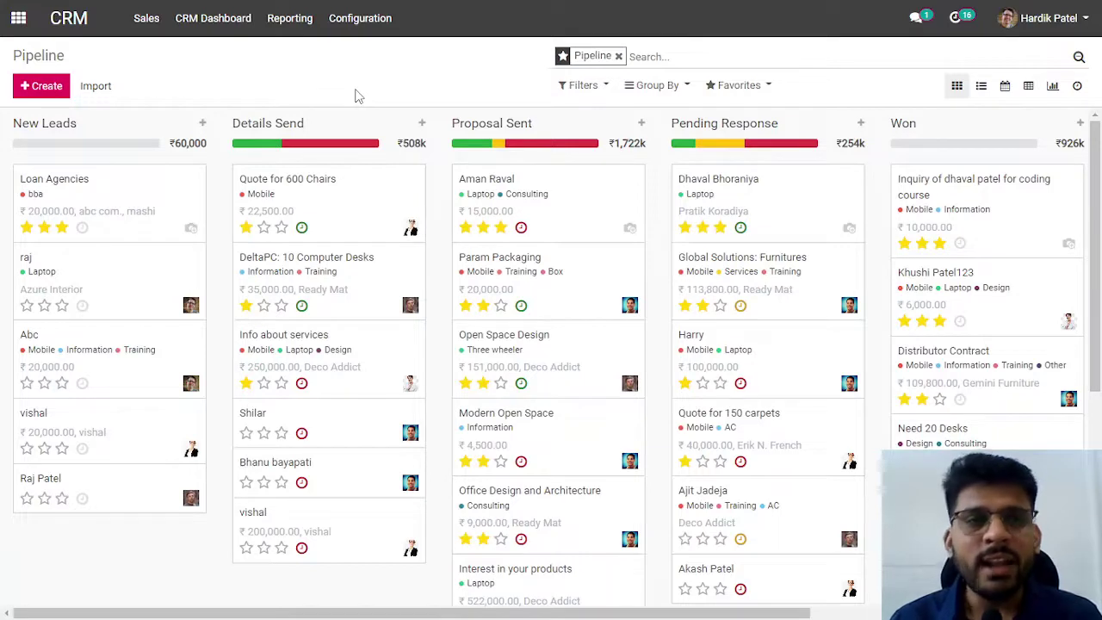
Create a new lead in the pipeline named after the contact and "abc co.", and open its full form for editing
click(50, 96)
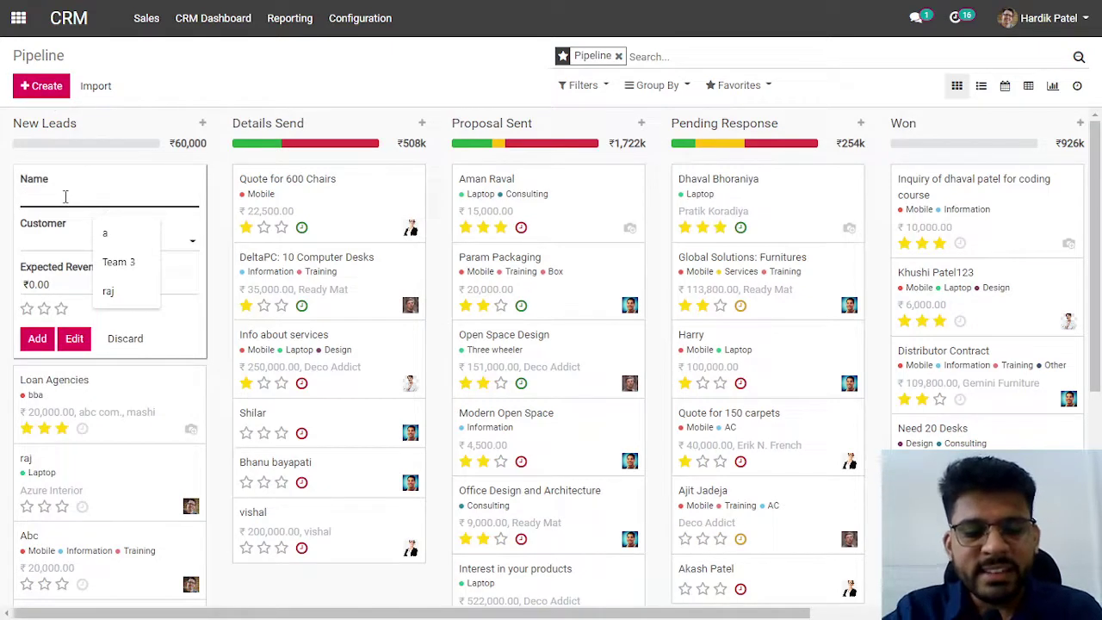
text(rahul -)
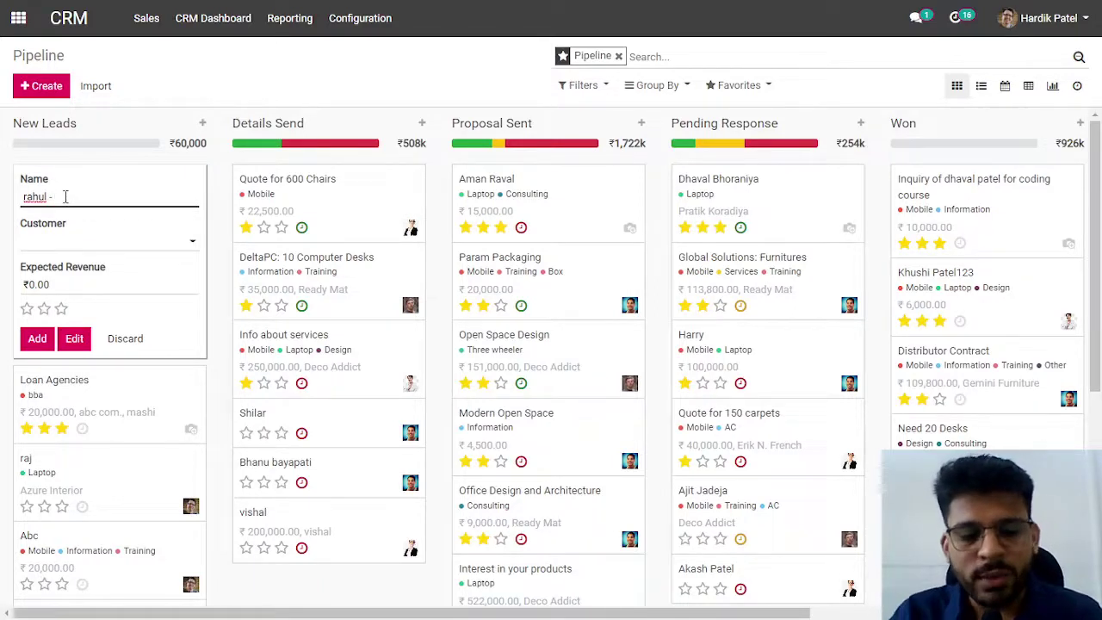
text(abc )
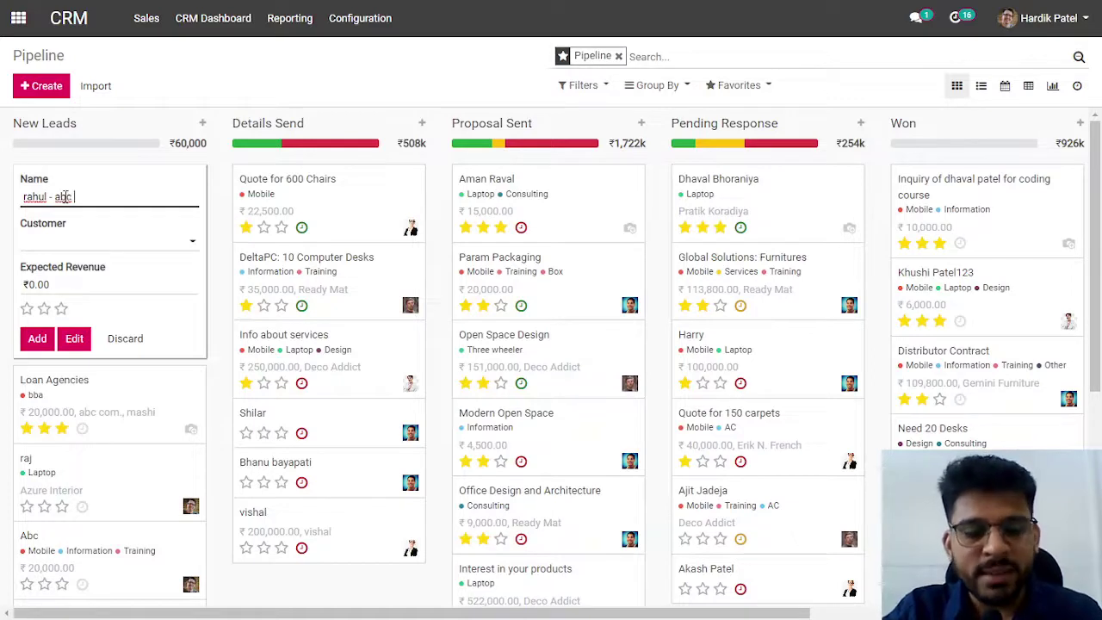
text(co.)
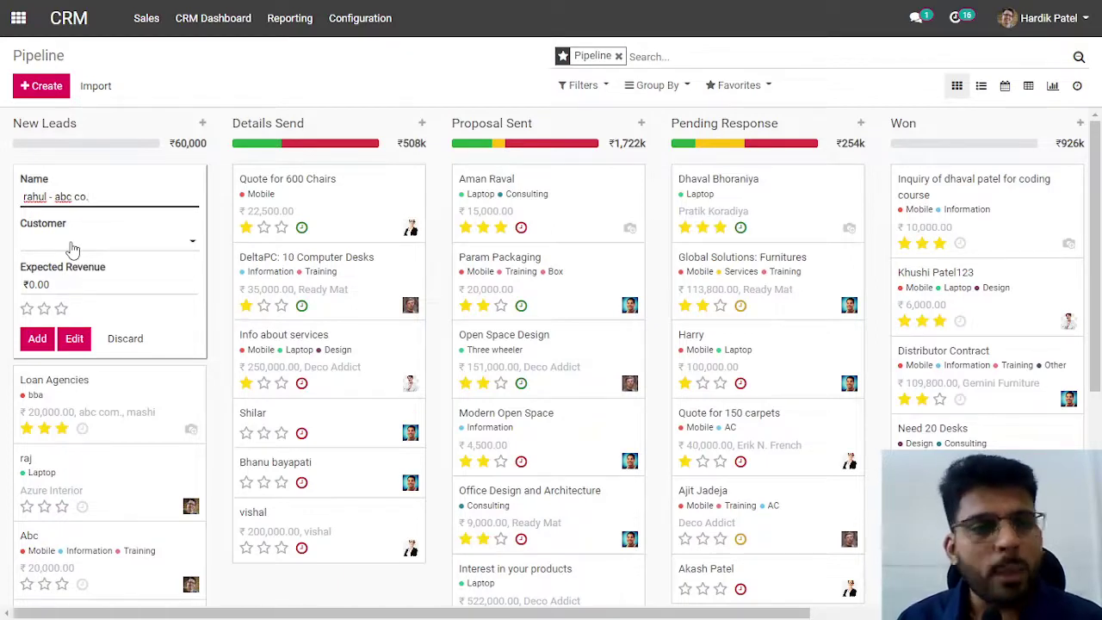
click(75, 338)
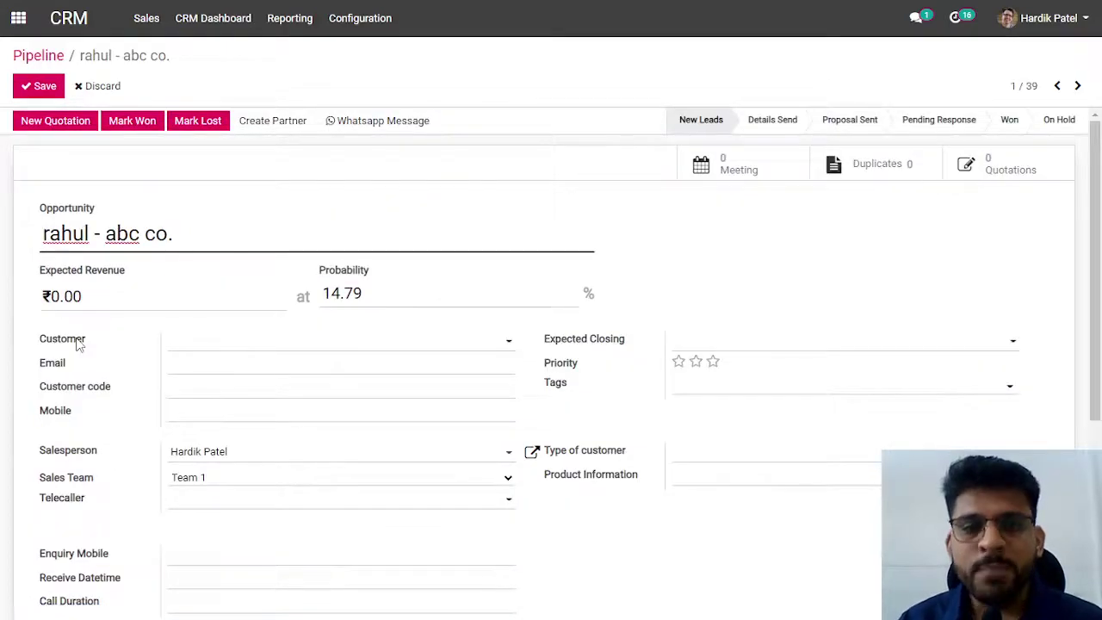
Examine the lead form's main fields, internal notes, and the follow-up details including the Source options and Referred By
scroll(873, 386, down, 5)
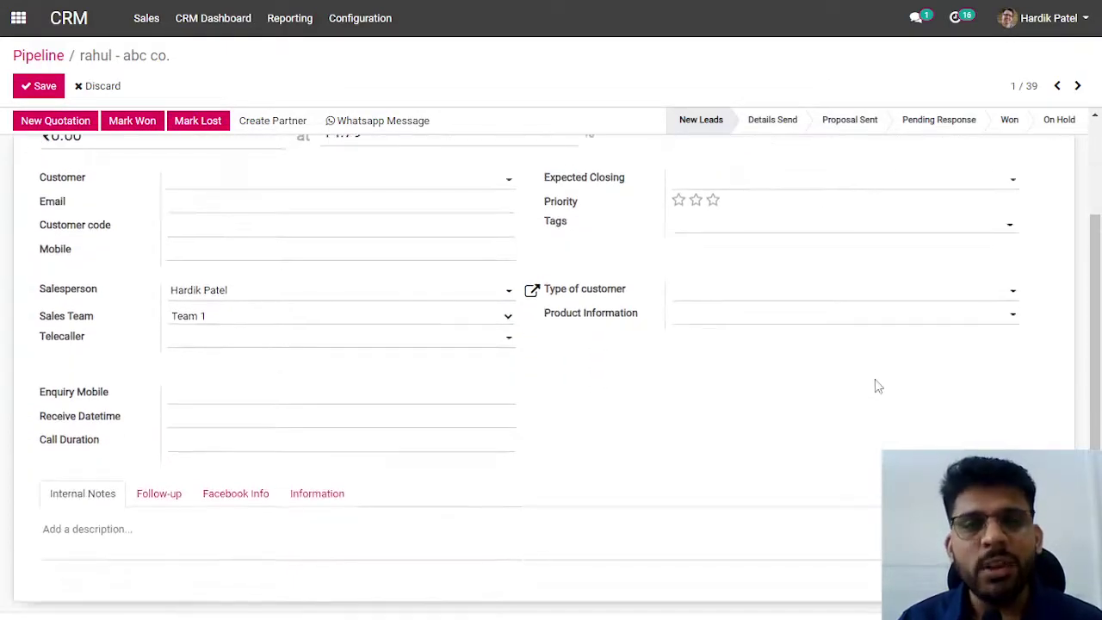
scroll(805, 393, up, 2)
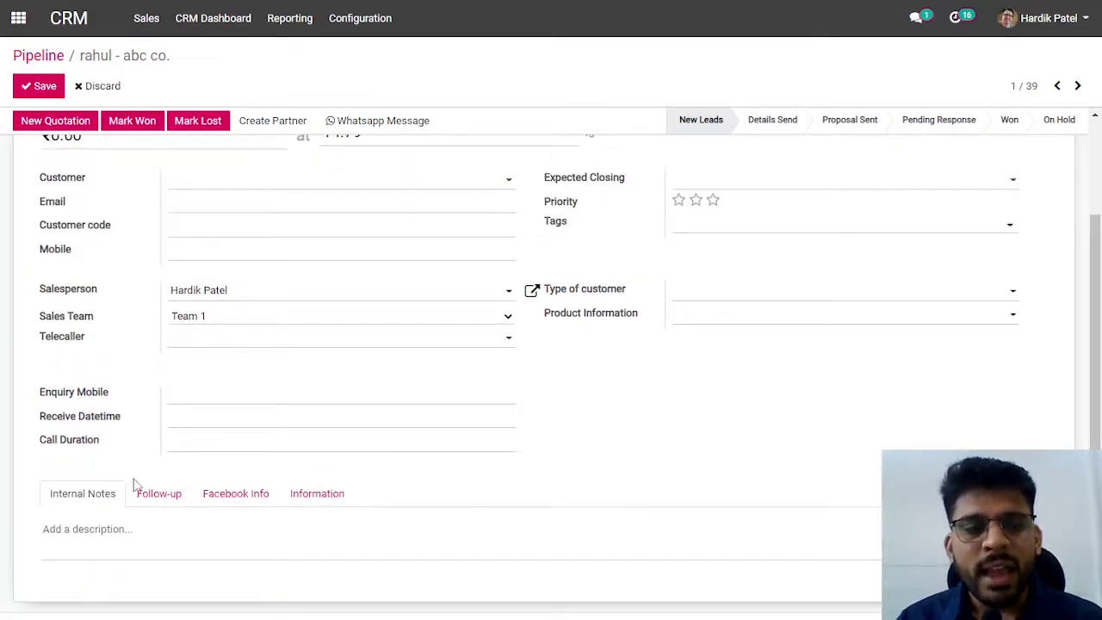
click(113, 530)
scroll(113, 530, down, 4)
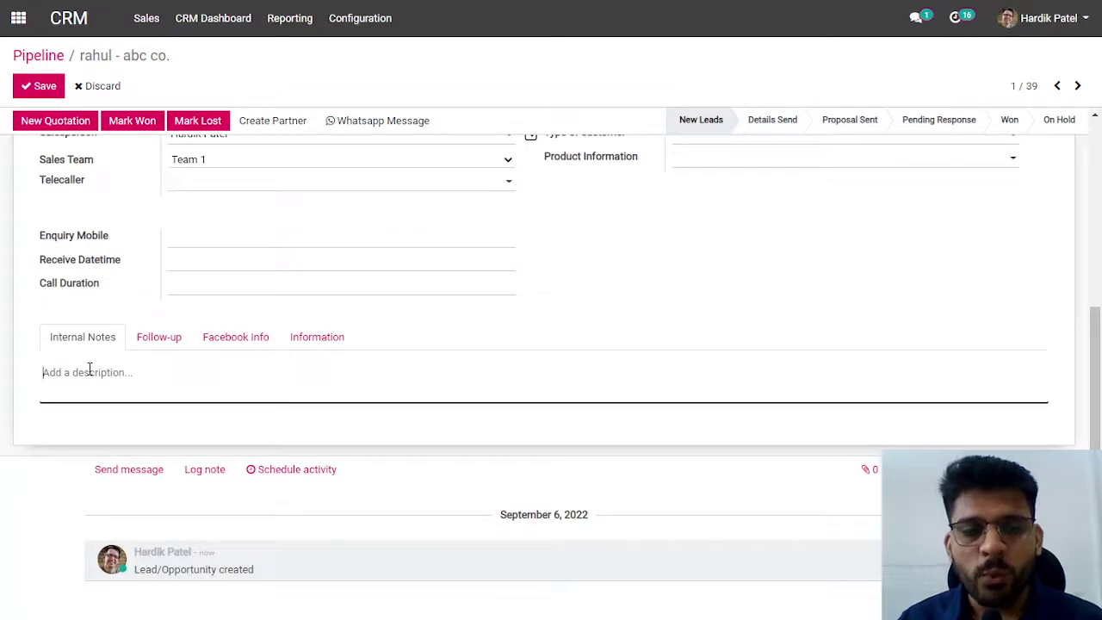
click(160, 340)
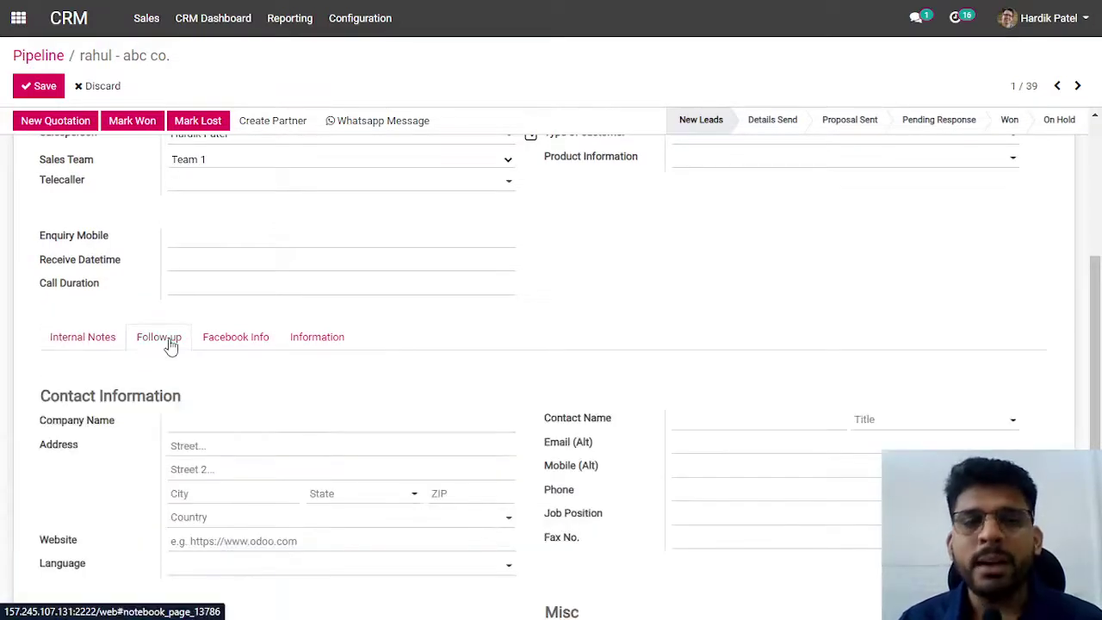
scroll(170, 344, down, 4)
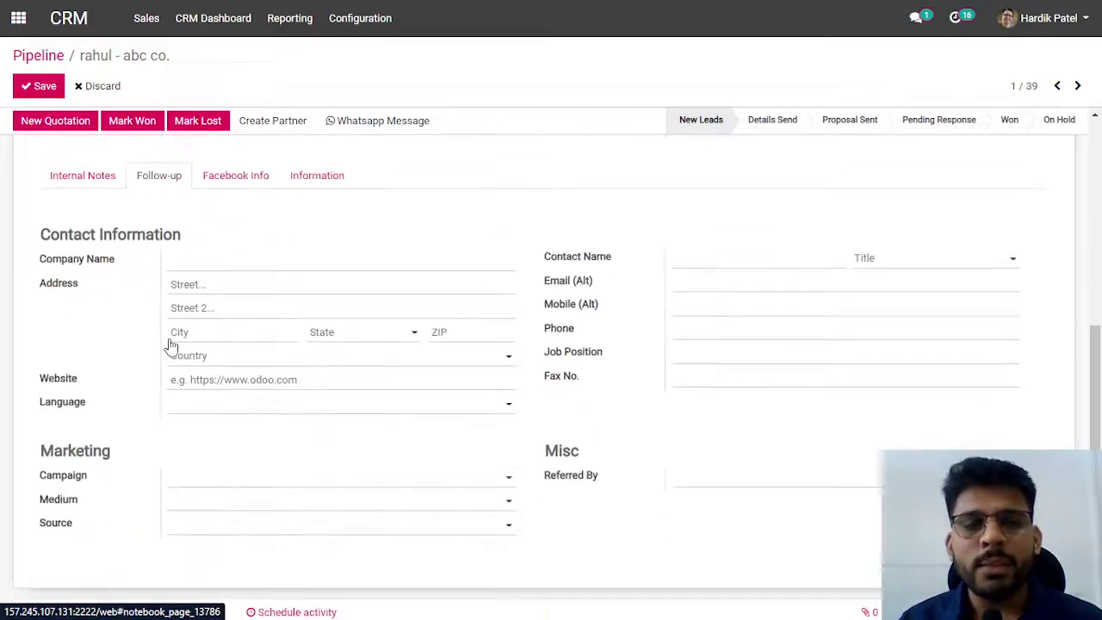
click(254, 539)
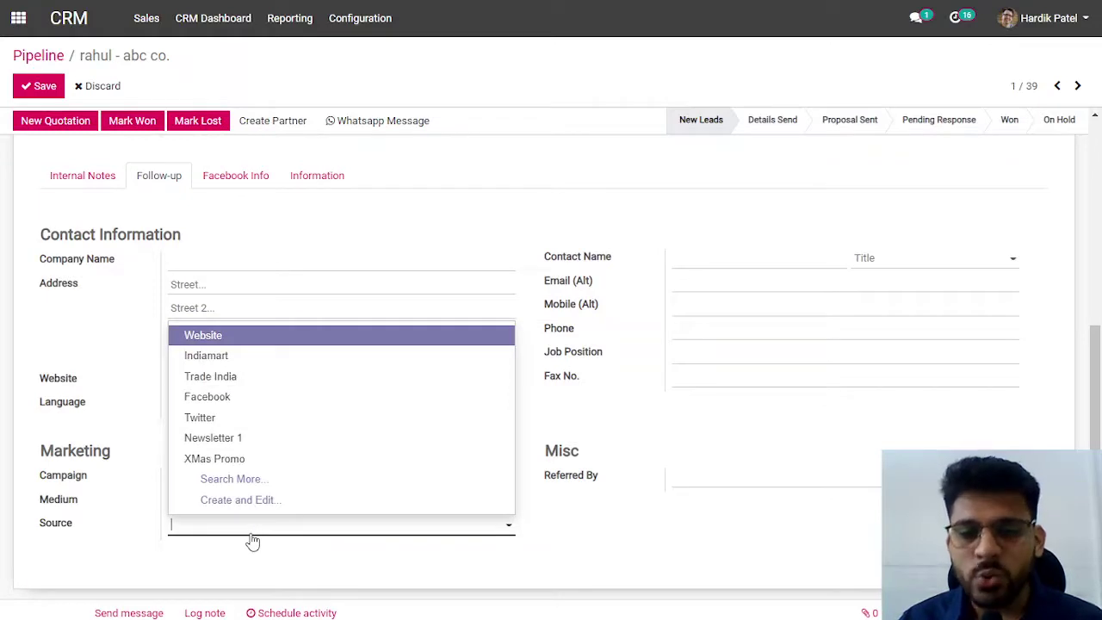
click(253, 539)
click(715, 479)
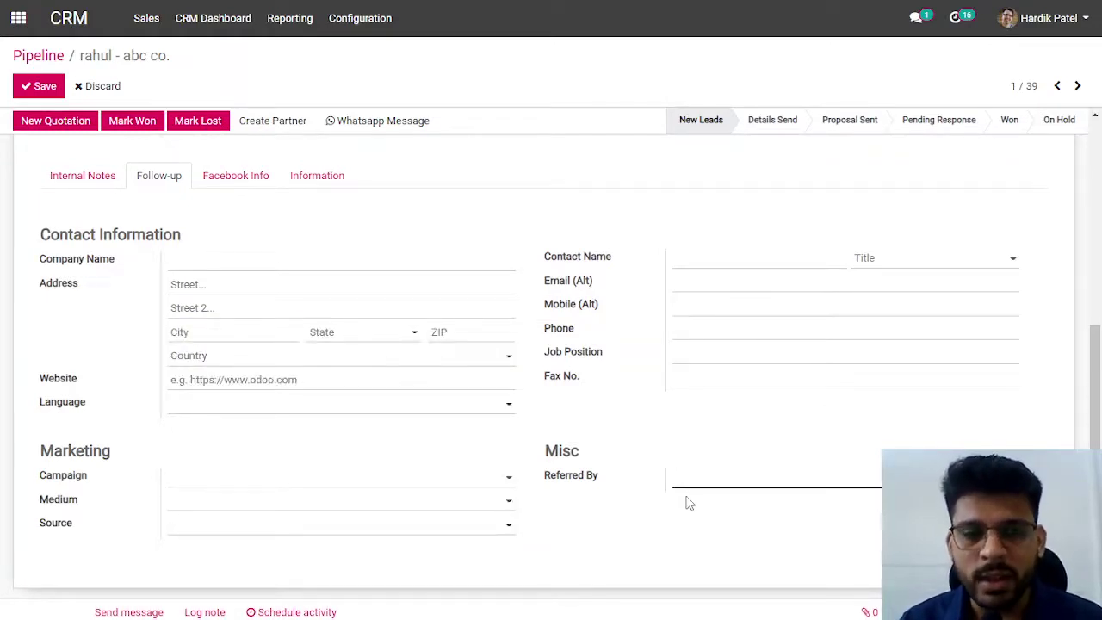
scroll(652, 413, up, 6)
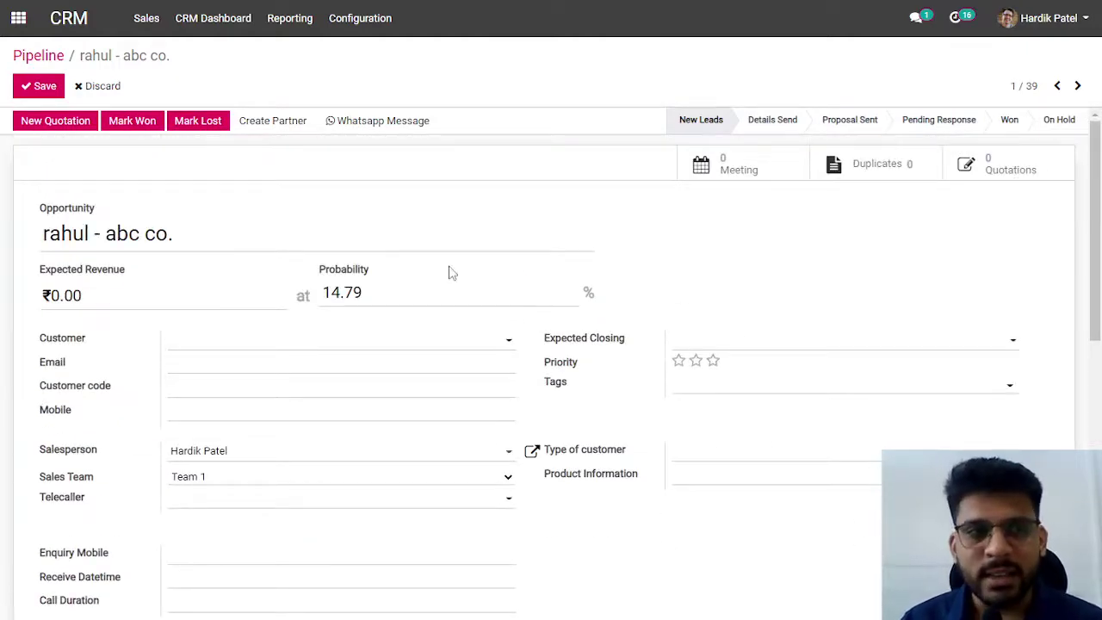
Discard the form edits, return to the pipeline and open the page for importing a file of leads
click(79, 90)
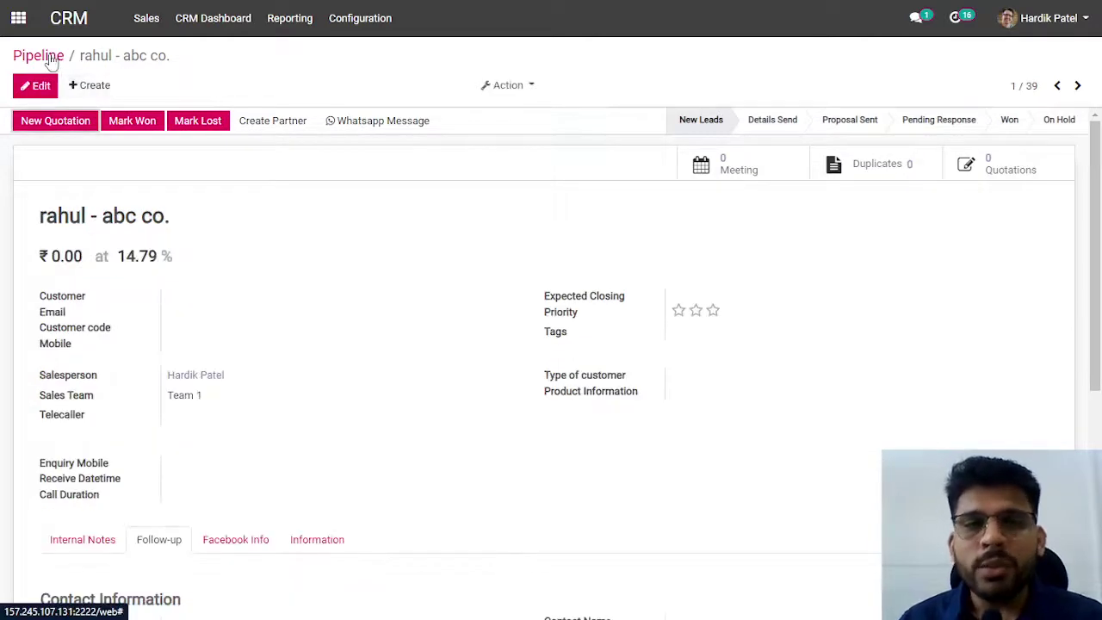
click(50, 59)
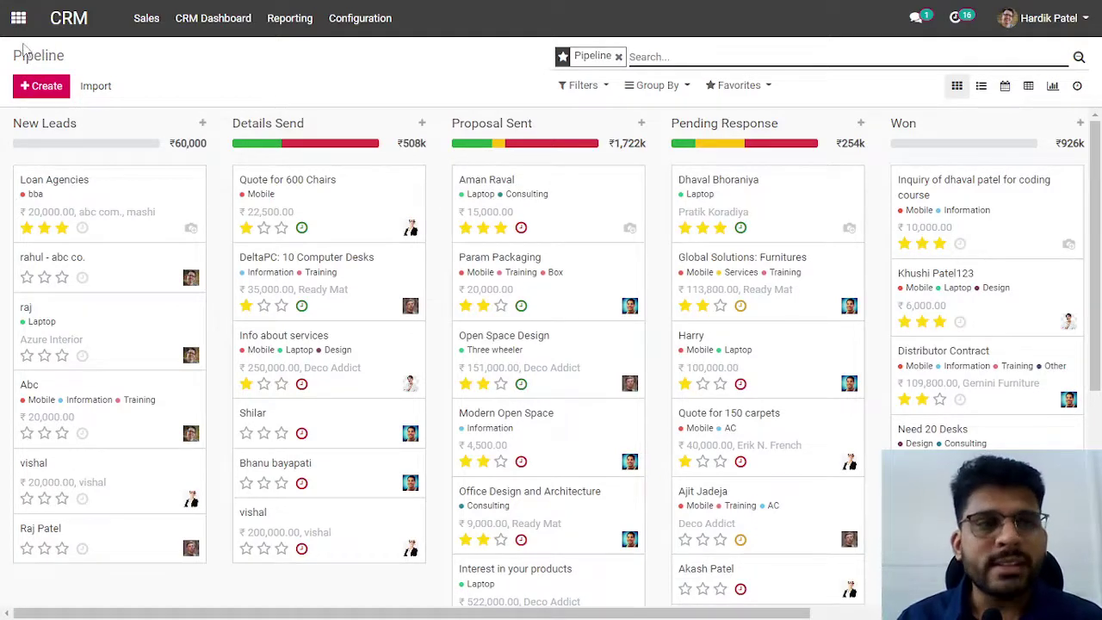
click(97, 86)
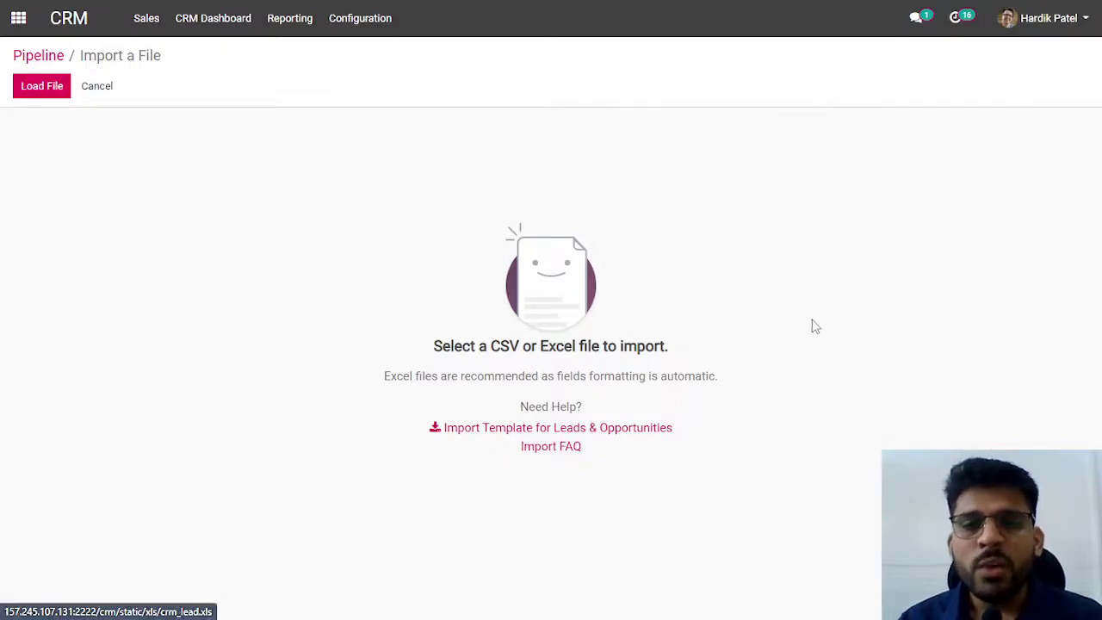
Switch to the Lead Import workbook in Excel and examine the column headers from Name to Job Position
key(alt+Tab)
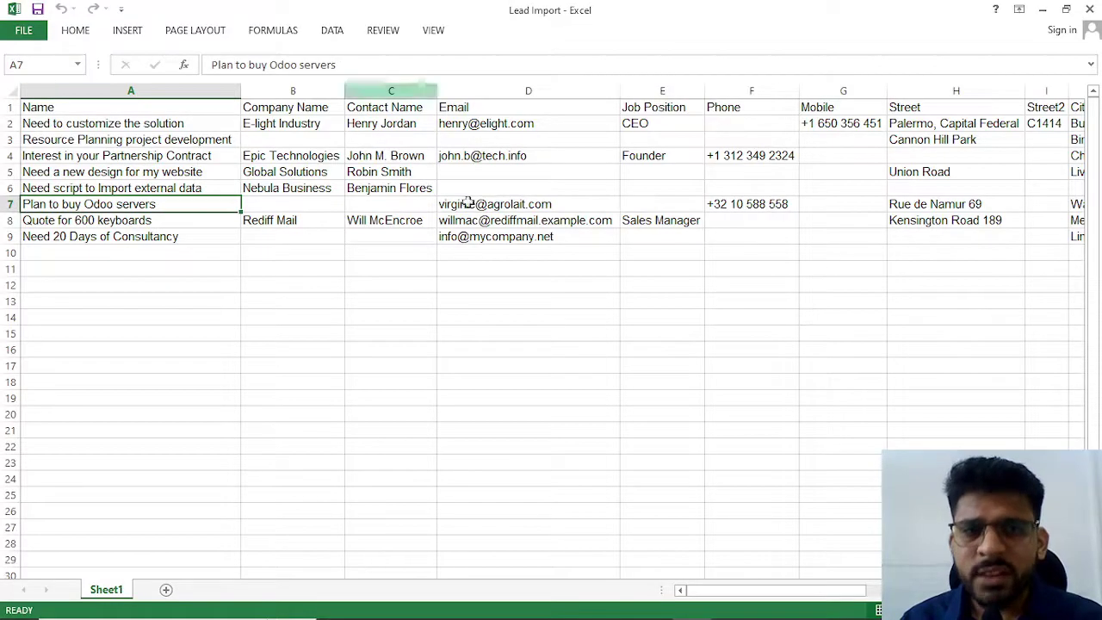
click(91, 109)
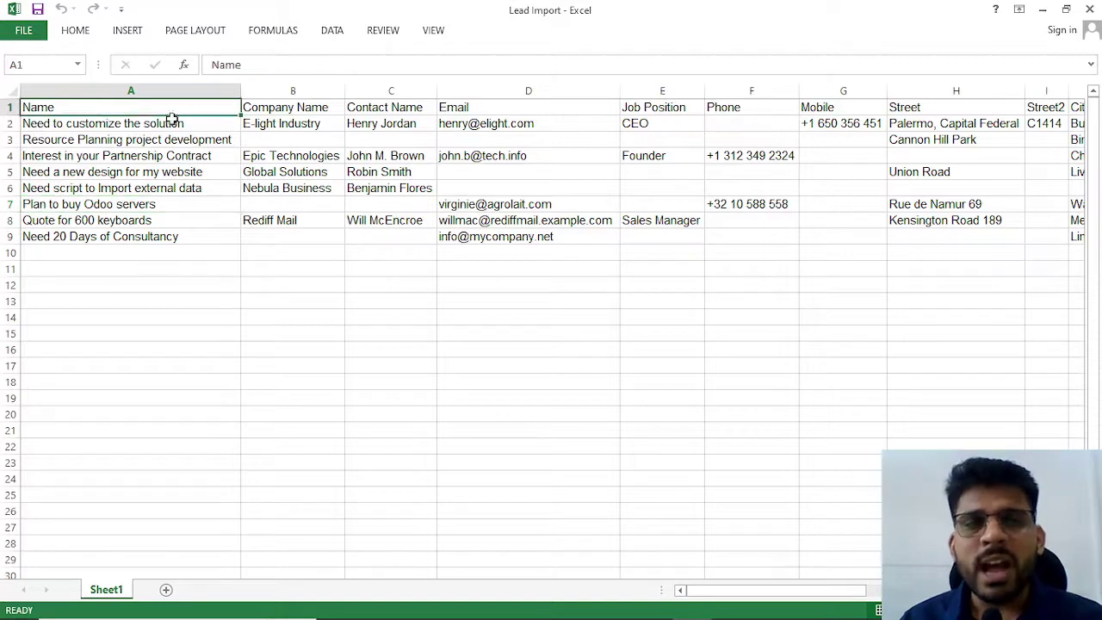
click(293, 110)
click(413, 111)
click(503, 112)
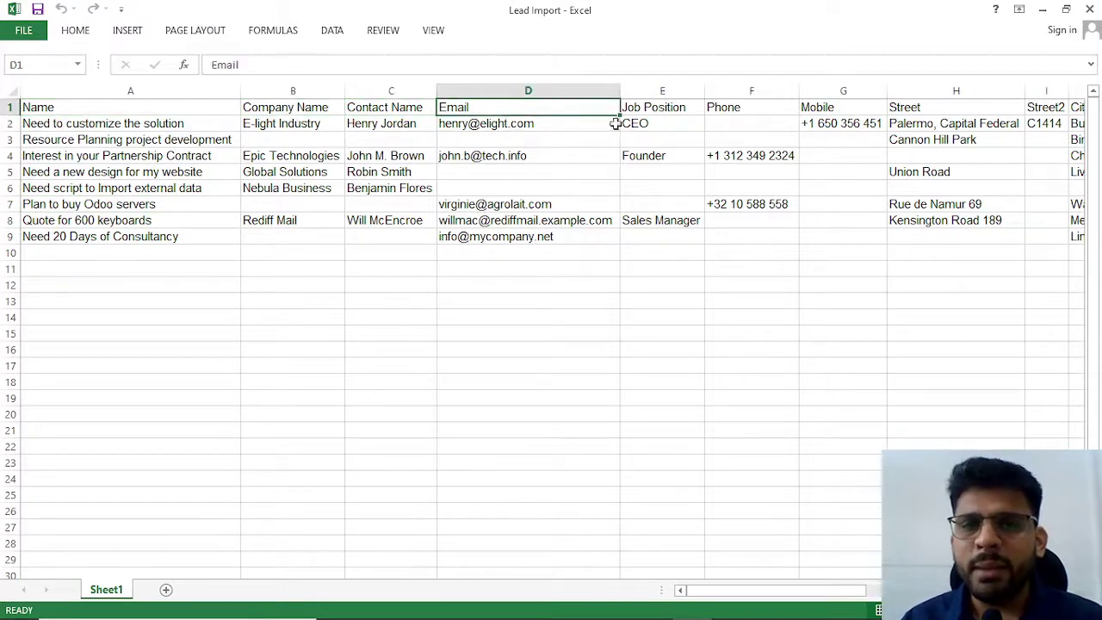
click(639, 112)
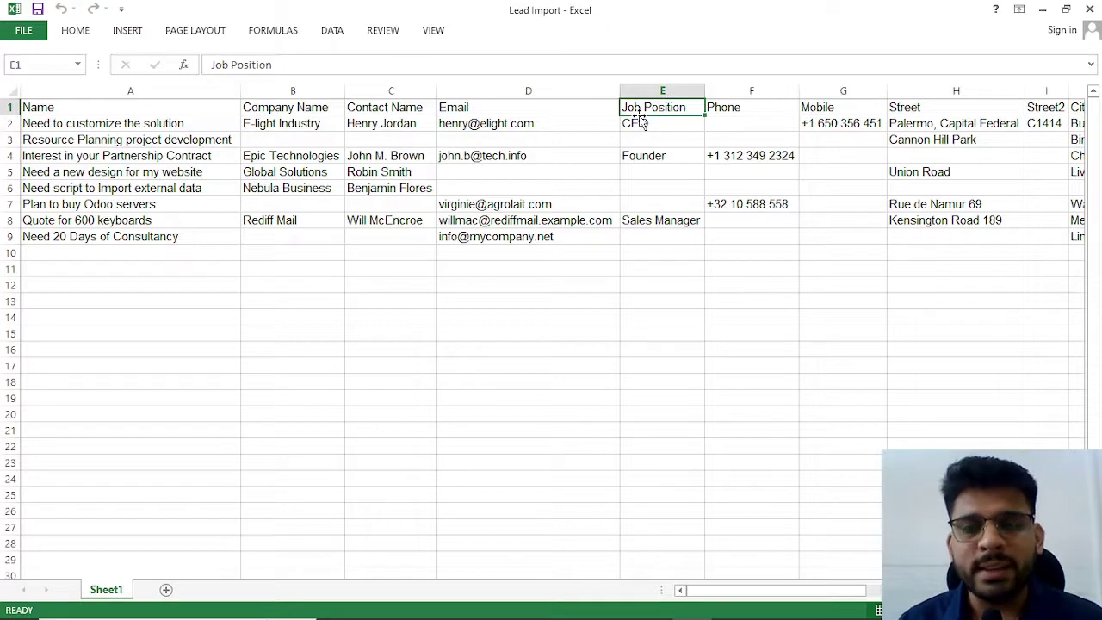
Insert a column before Job Position and give it the header Tag
right_click(667, 90)
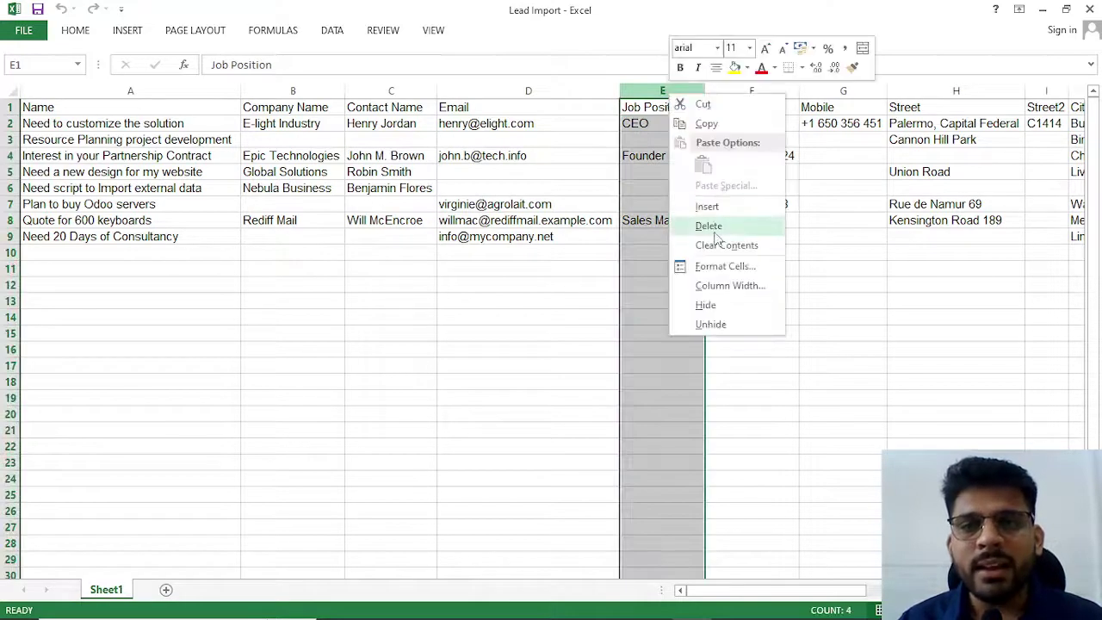
click(707, 204)
click(631, 107)
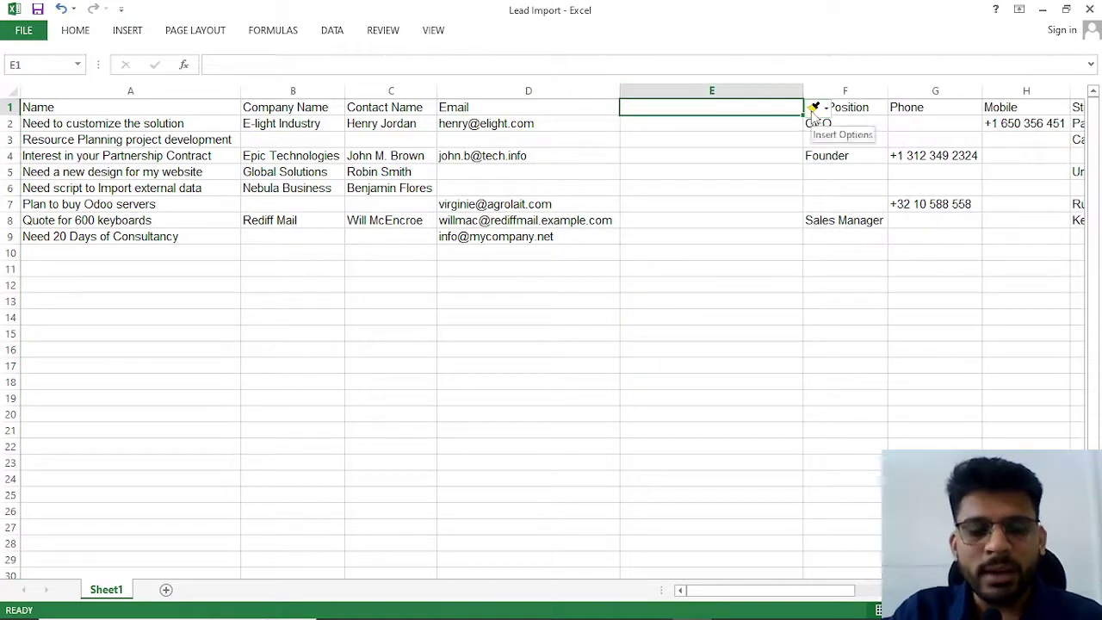
text(Tag)
click(720, 219)
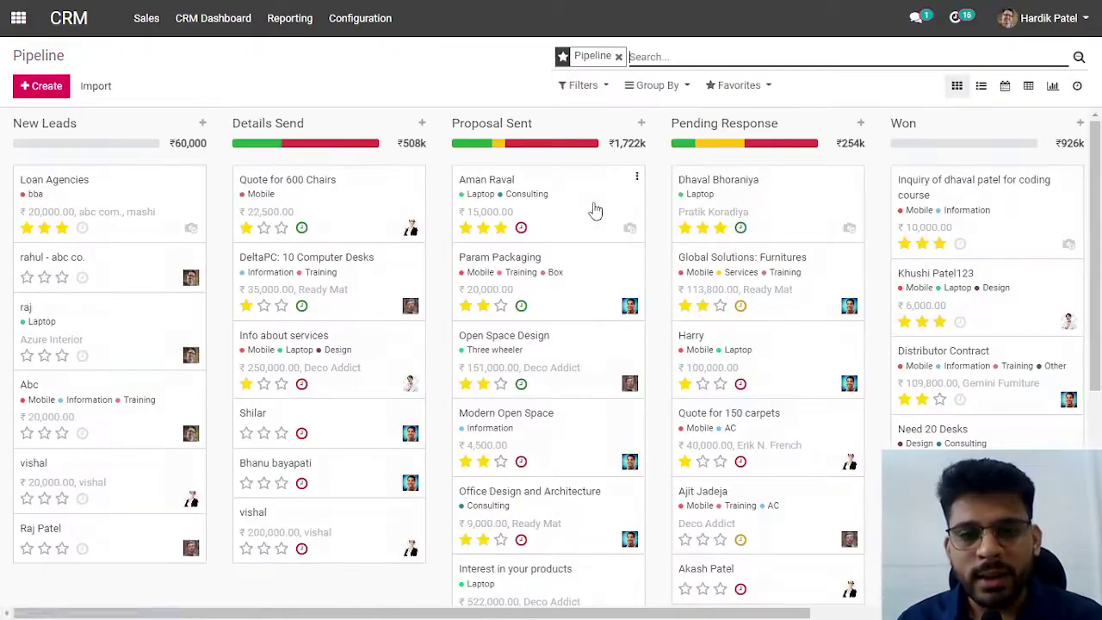
Check the tags of the first Proposal Sent lead in the CRM, and enter "laptop" in cell E2 of the Excel sheet
click(579, 218)
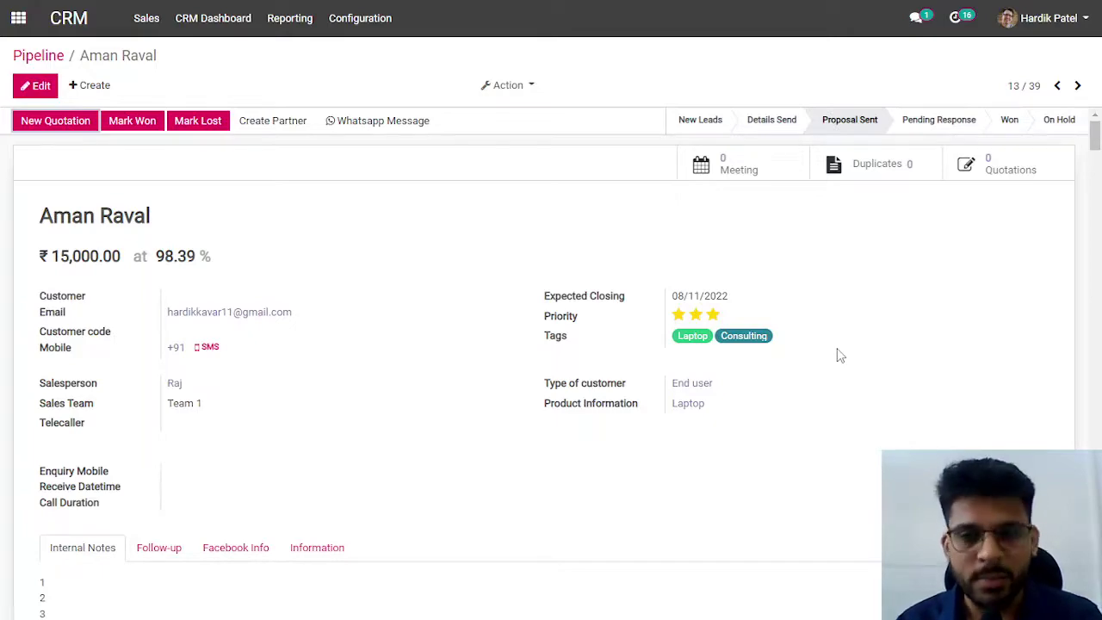
key(alt+Tab)
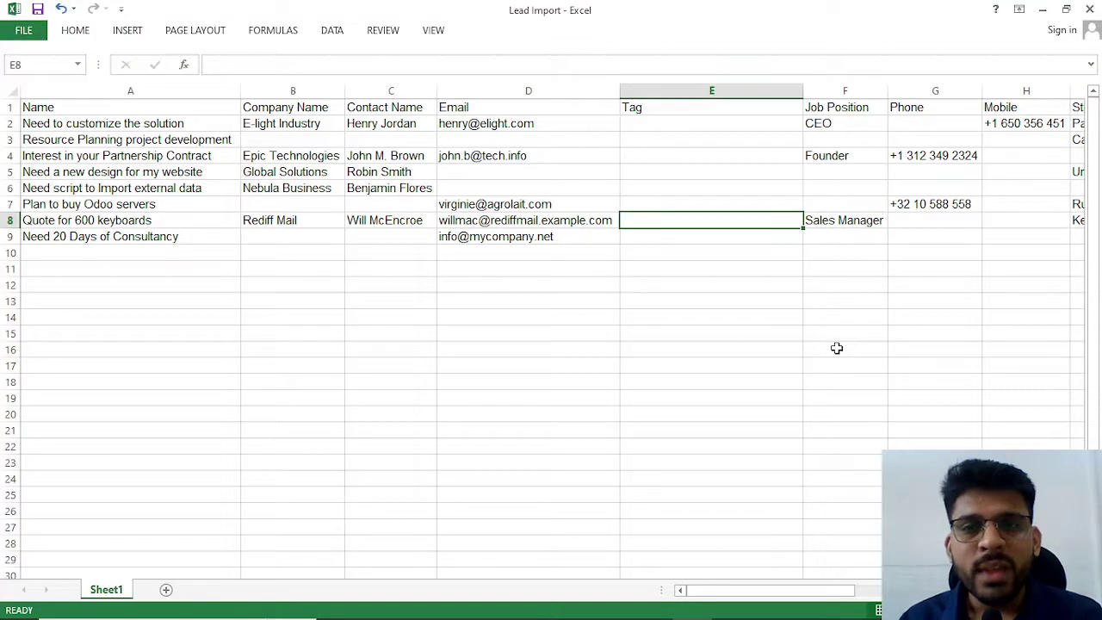
click(714, 123)
text(laptop)
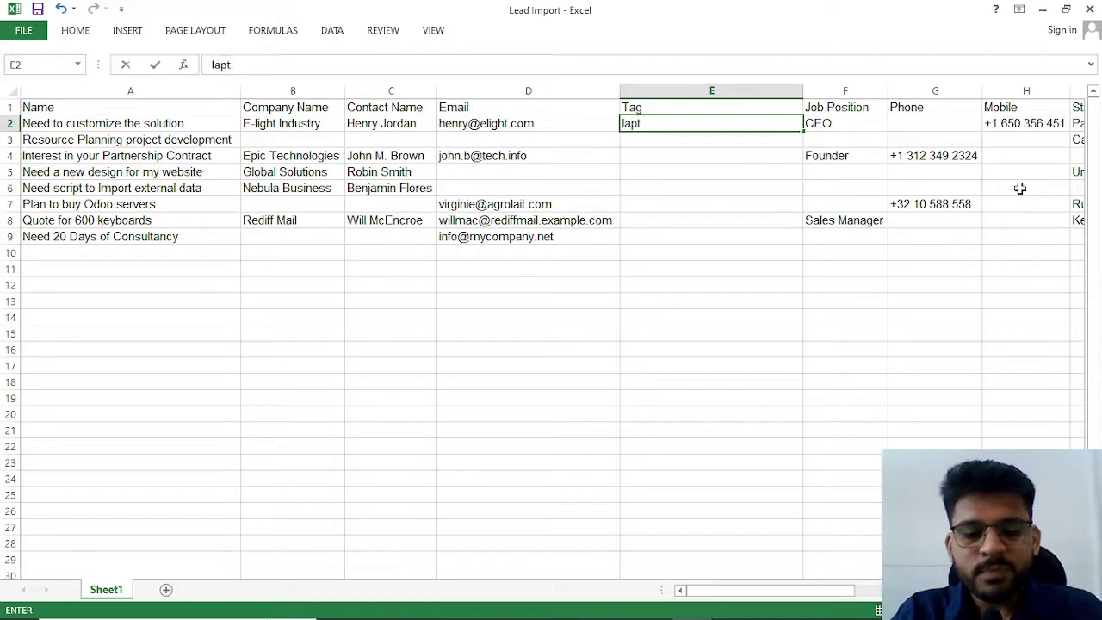
click(938, 494)
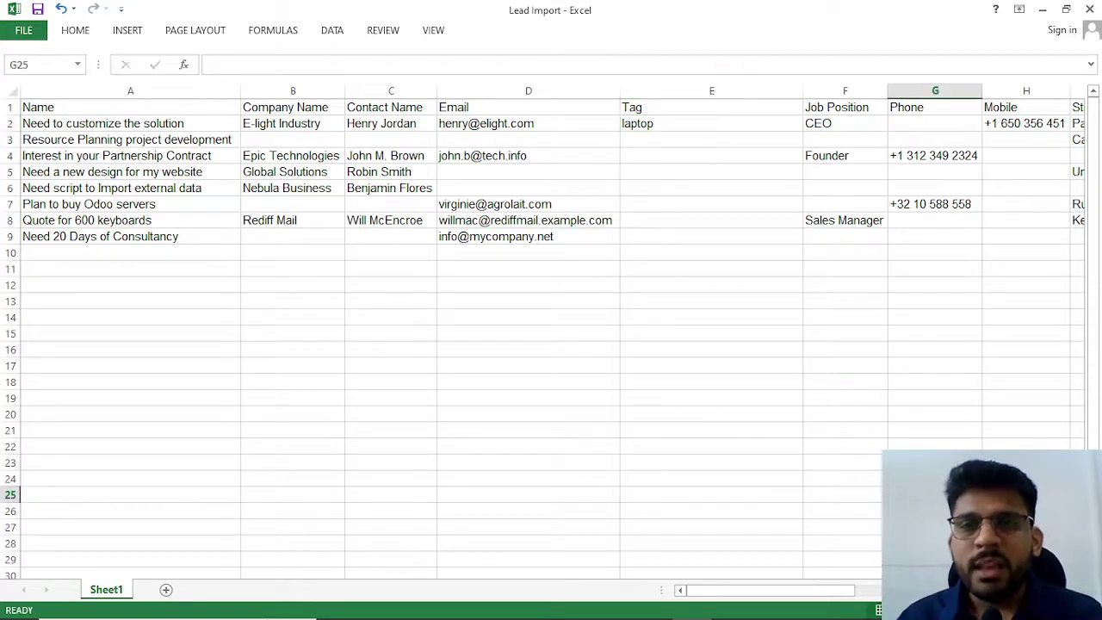
Narrow the Tag column, insert another column before Job Position and give it the header Source
drag(802, 90, 727, 90)
right_click(761, 89)
click(796, 205)
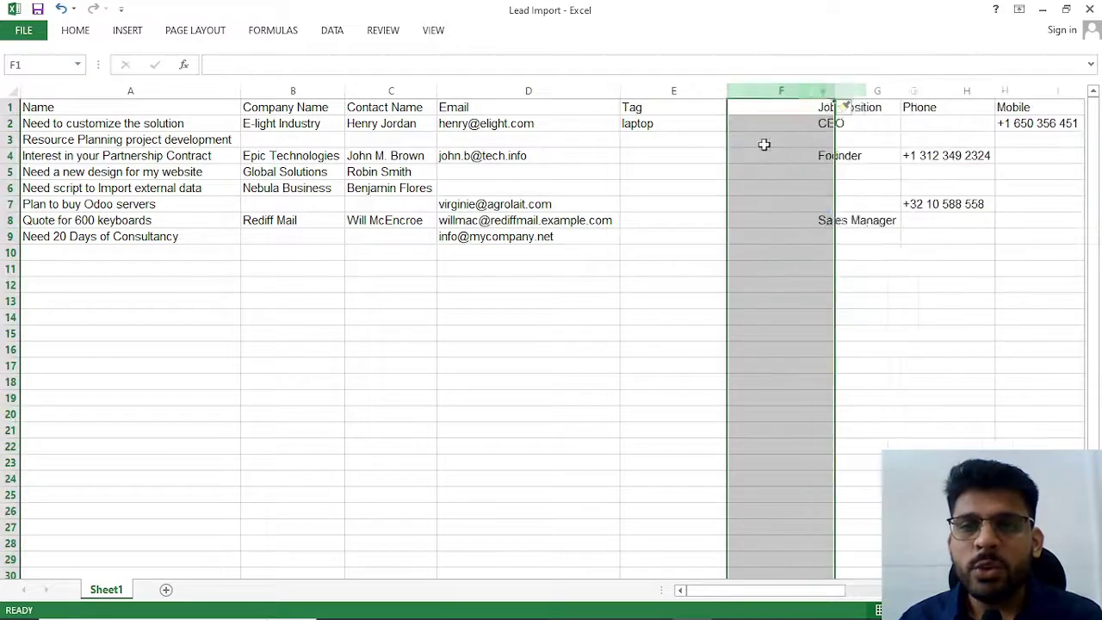
click(753, 103)
text(So)
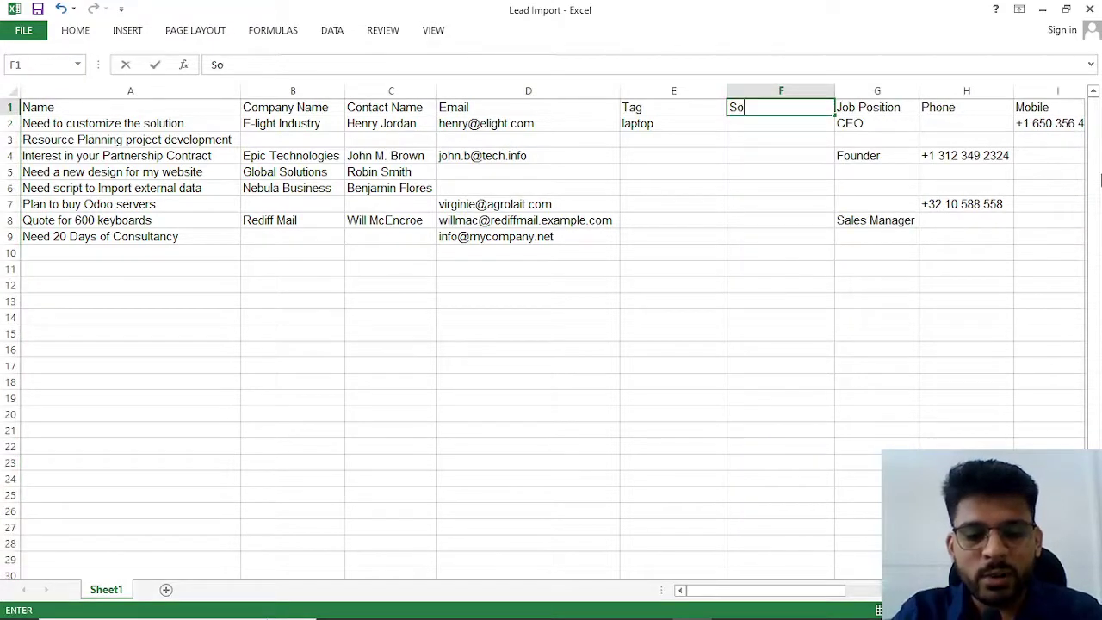
text(urce)
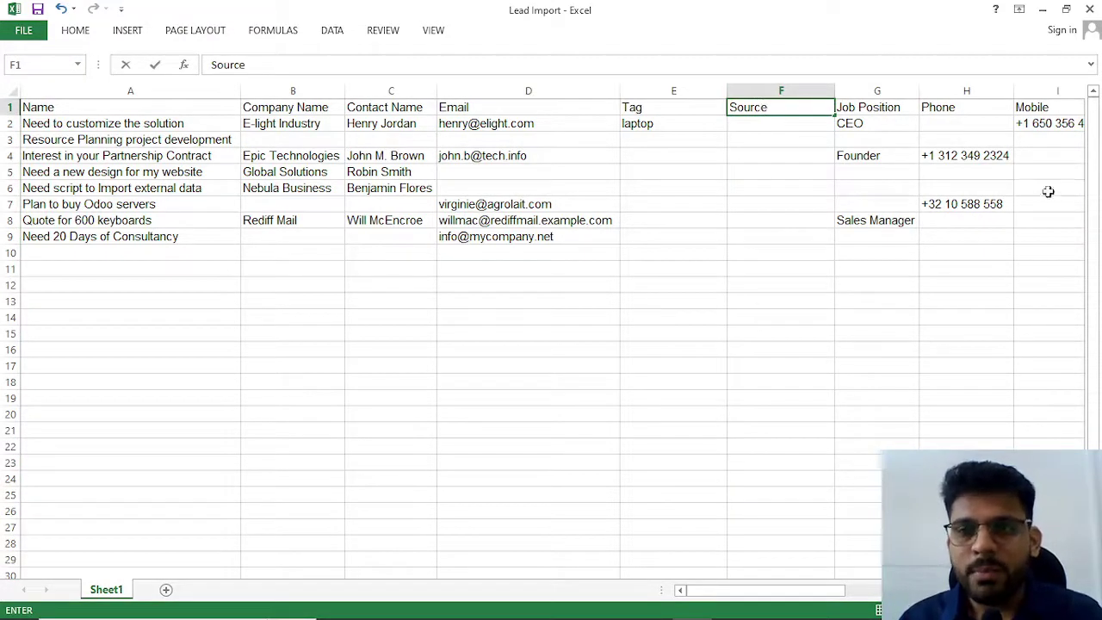
key(Return)
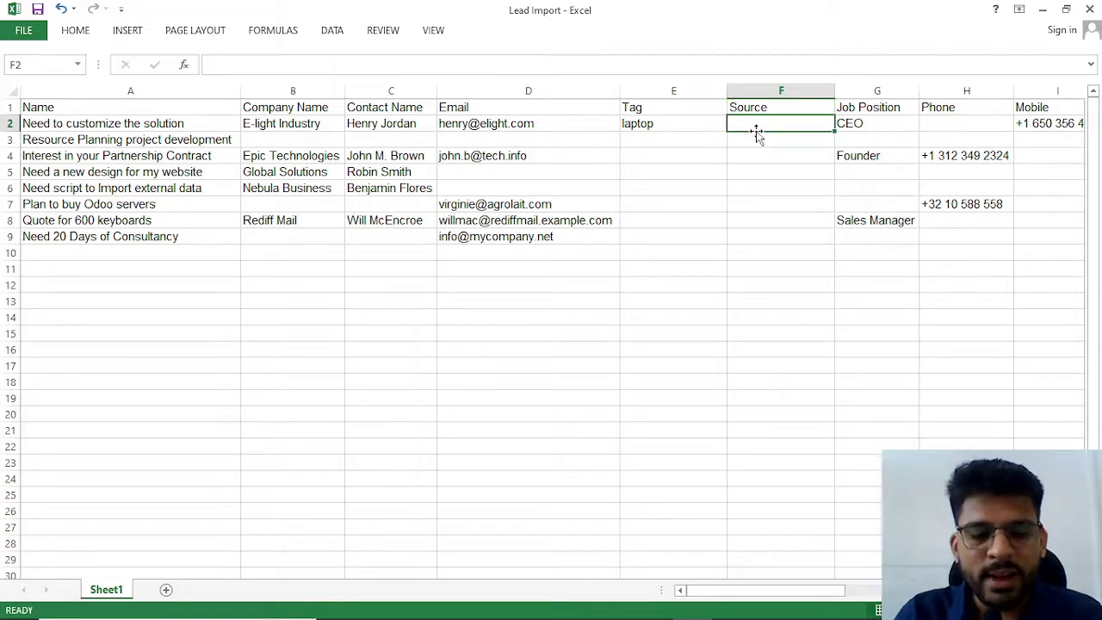
Enter "facebook" as the source of the first lead in cell F2
text(facebook)
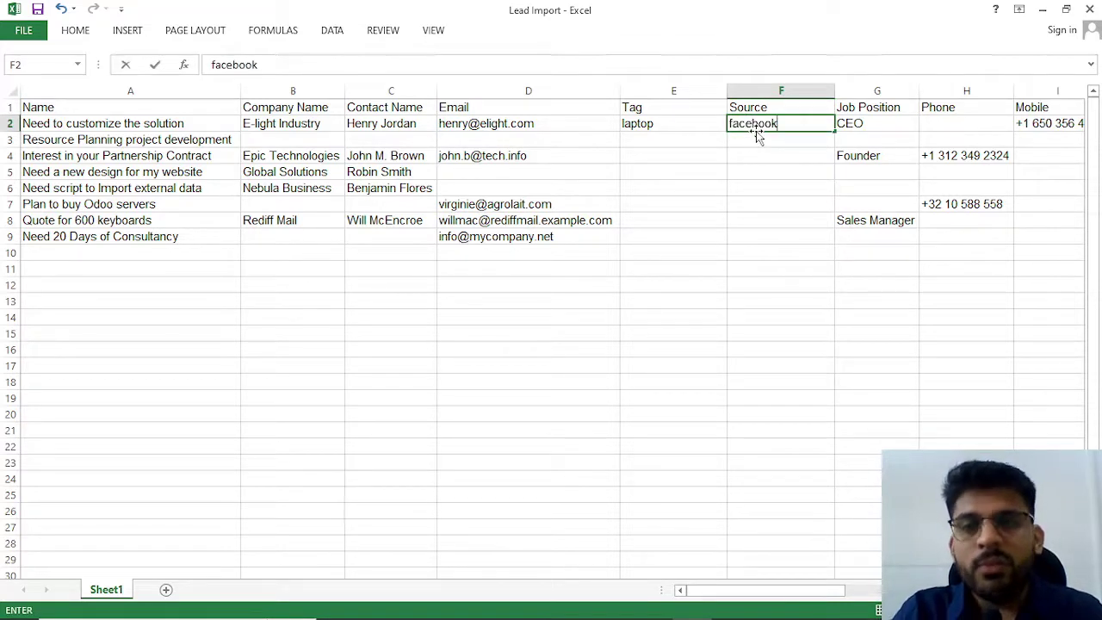
key(Return)
click(759, 123)
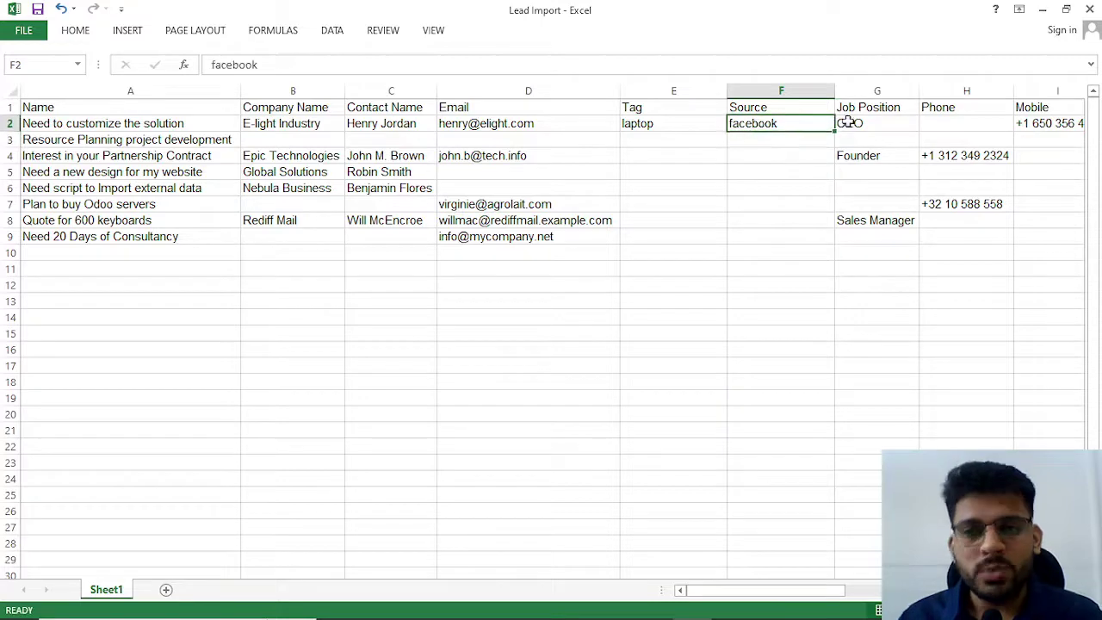
Examine the remaining columns of the first lead's row, from Job Position through Notes
key(Right)
key(Right)
key(Right)
key(Right)
key(Right)
key(Right)
key(Right)
key(Right)
key(Right)
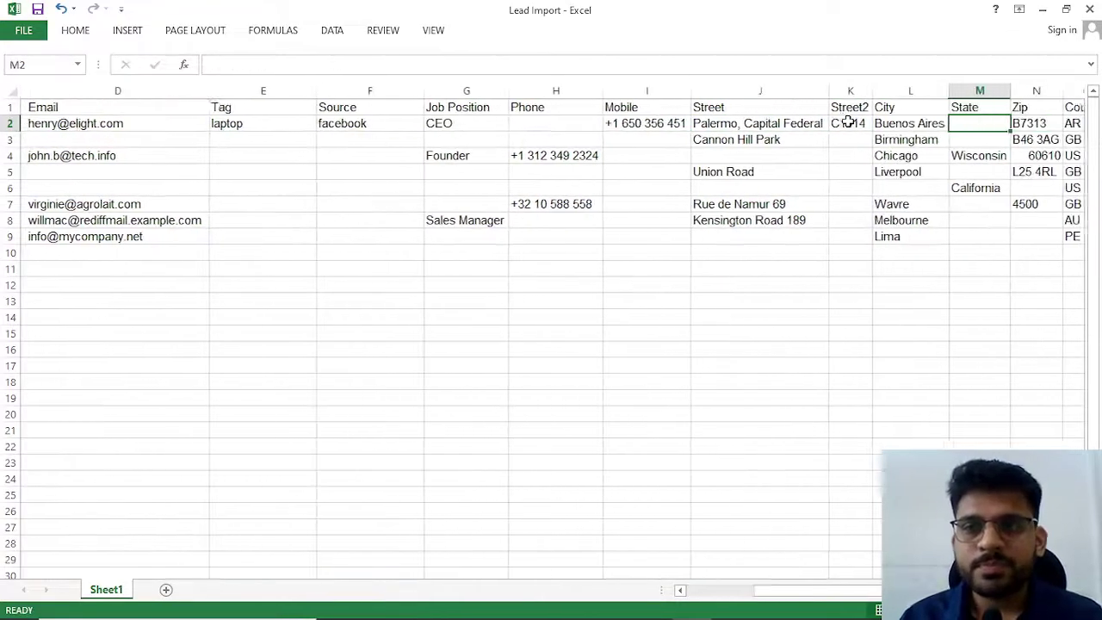
key(Right)
key(Right)
key(Right)
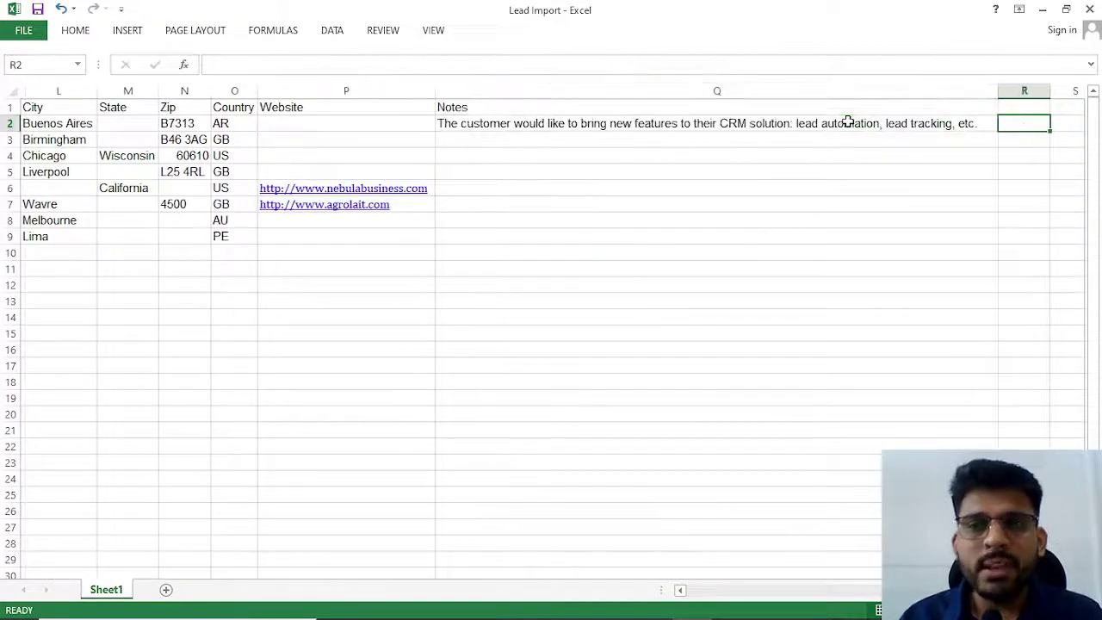
Go back along the first lead's row and examine the Tag and Source columns, including their empty cells below row 2
key(Left)
key(Left)
key(Left)
key(Left)
key(Left)
key(Left)
key(Left)
key(Left)
key(Left)
key(Left)
key(Left)
key(Left)
key(Left)
key(Left)
key(Left)
key(Left)
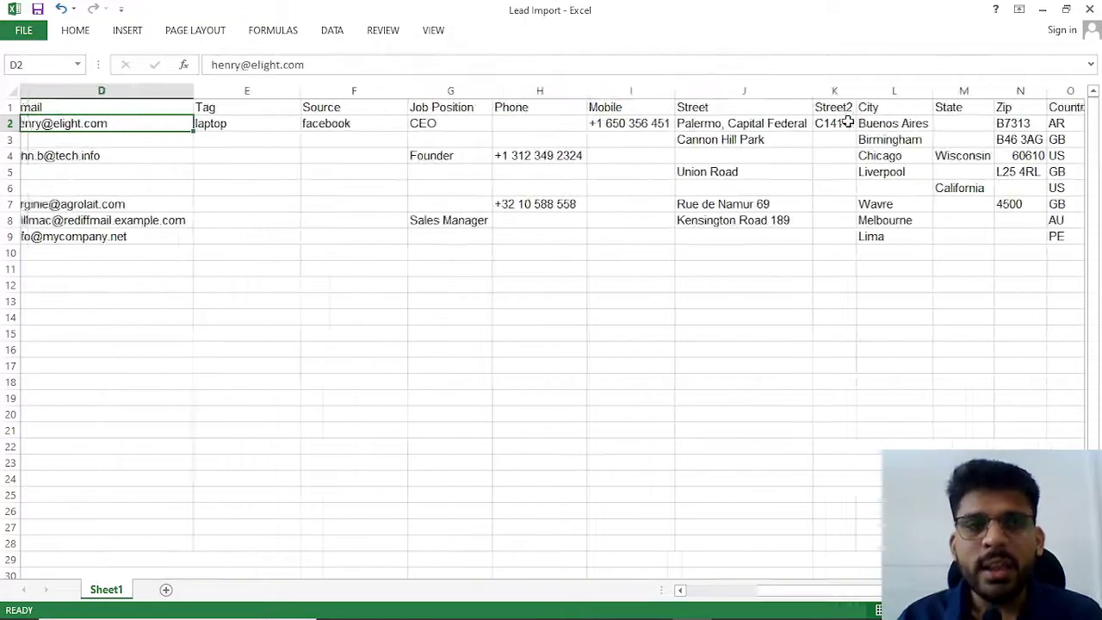
drag(436, 144, 541, 148)
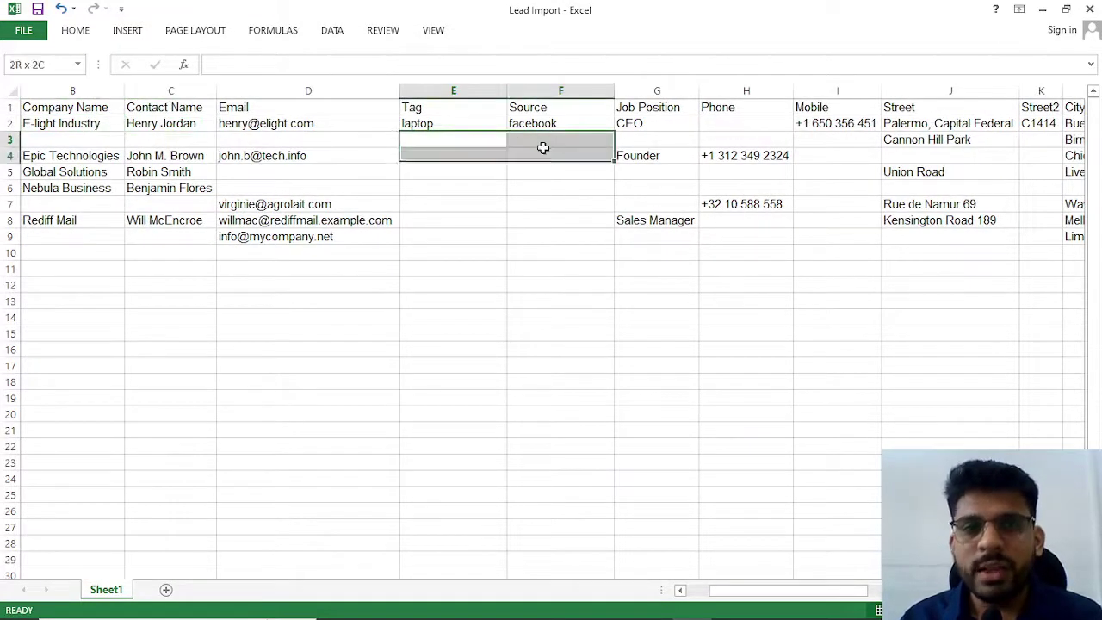
click(545, 220)
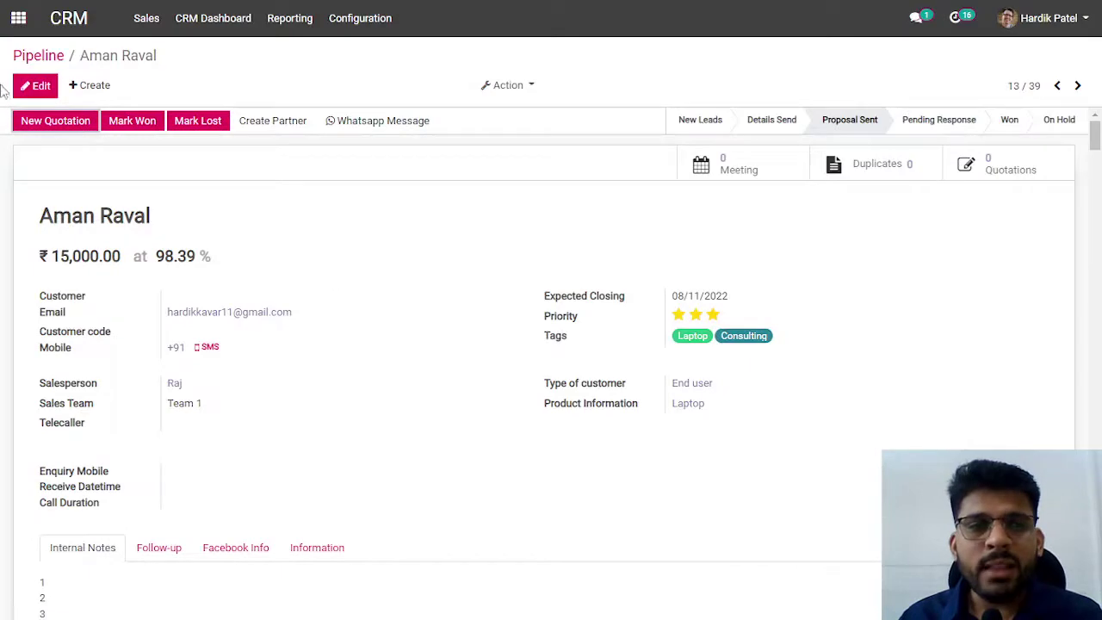
Switch to Odoo CRM, put the open Proposal Sent lead into edit mode and review its Type of customer options
click(37, 85)
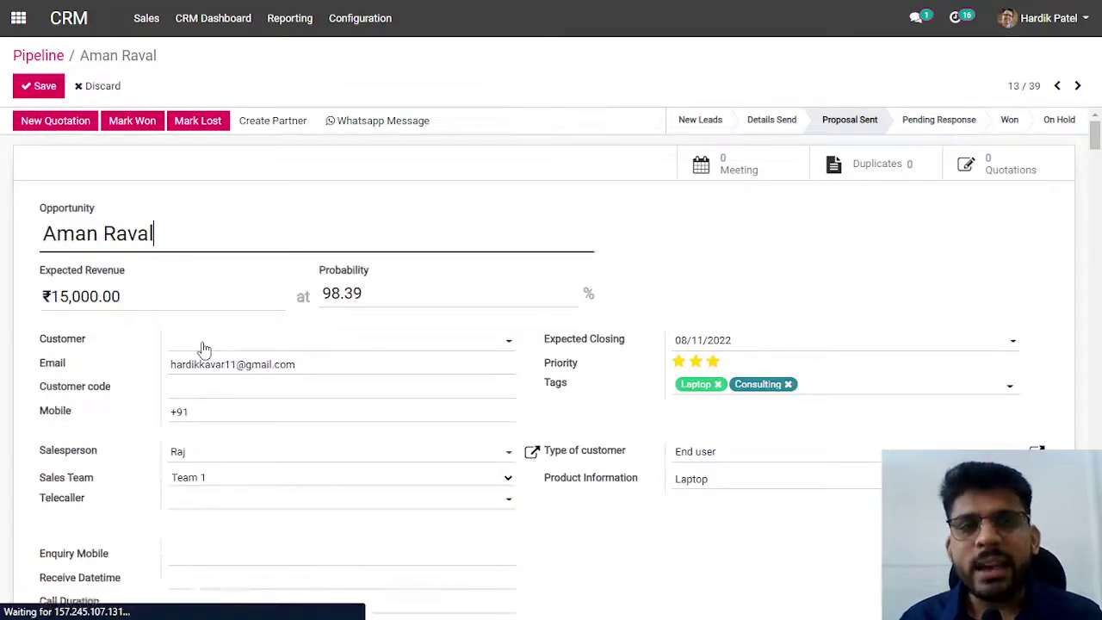
scroll(310, 337, down, 2)
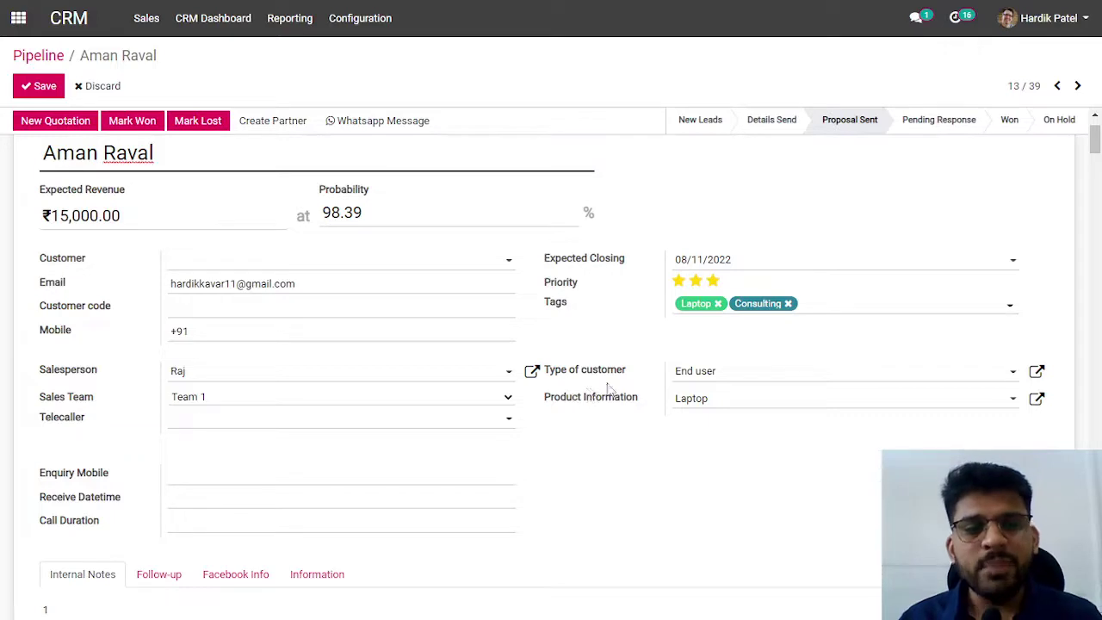
click(743, 378)
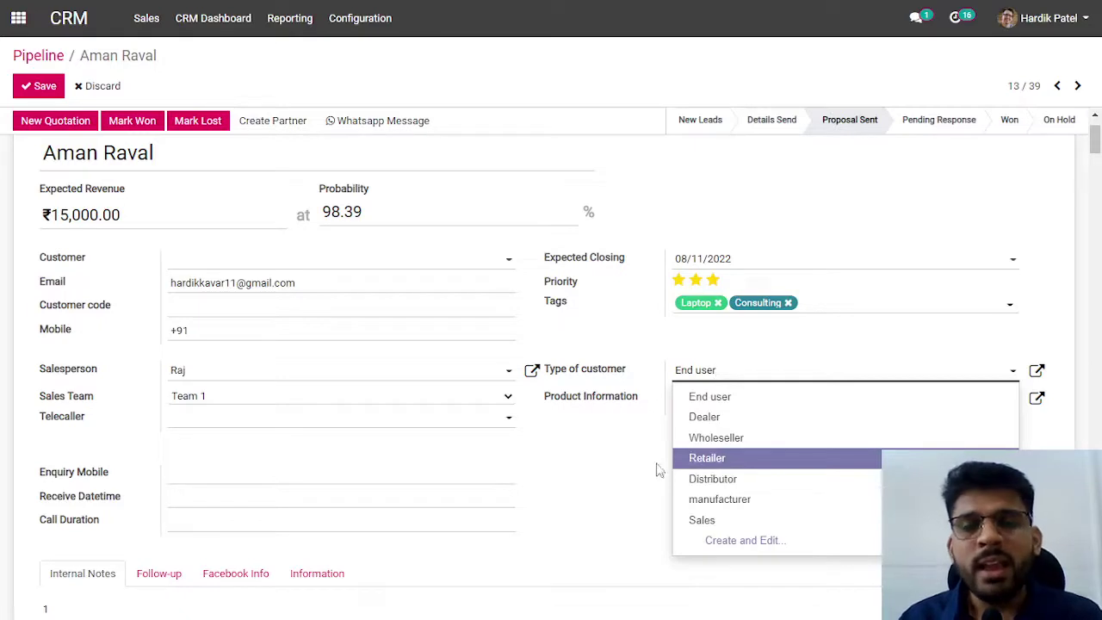
click(621, 469)
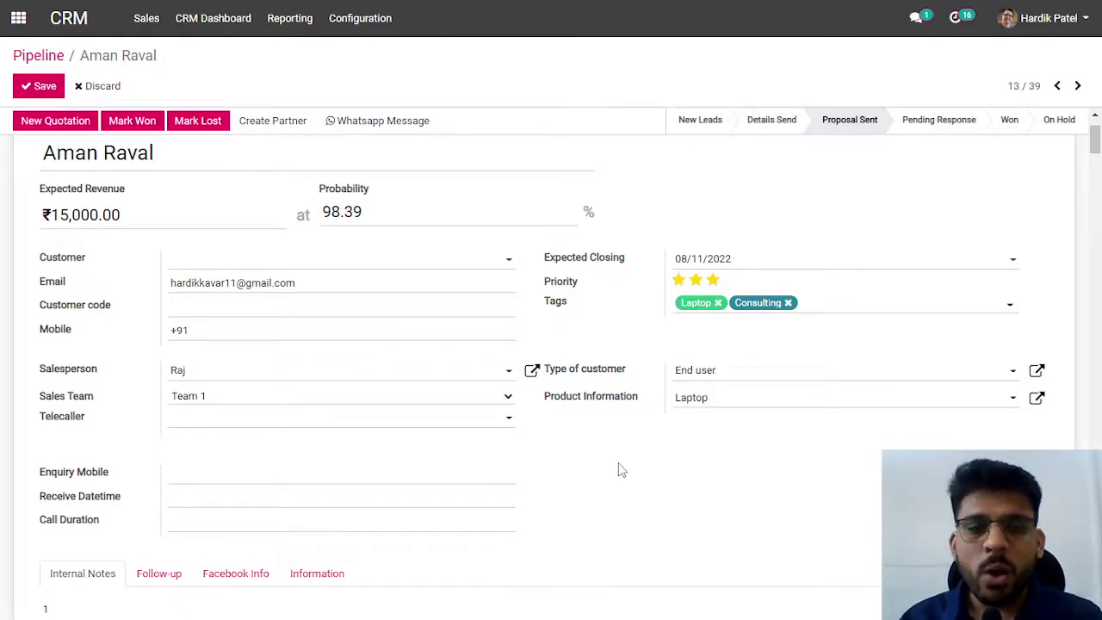
Replace the lead's numbered internal notes with the sample text "dkdod"
scroll(170, 468, down, 5)
drag(77, 449, 41, 362)
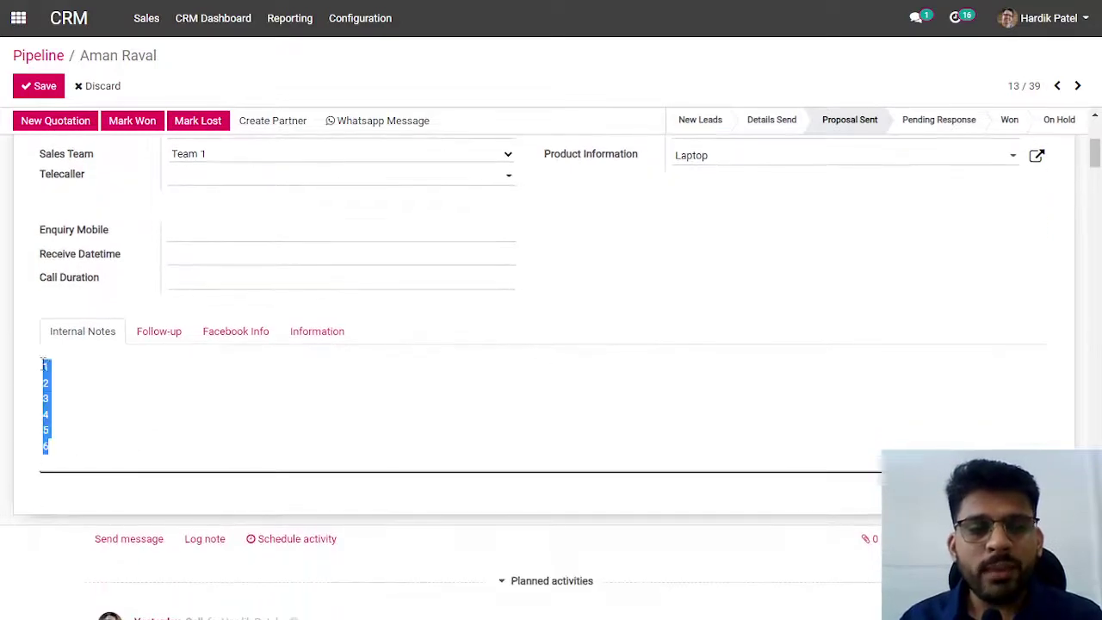
key(BackSpace)
text(dkd)
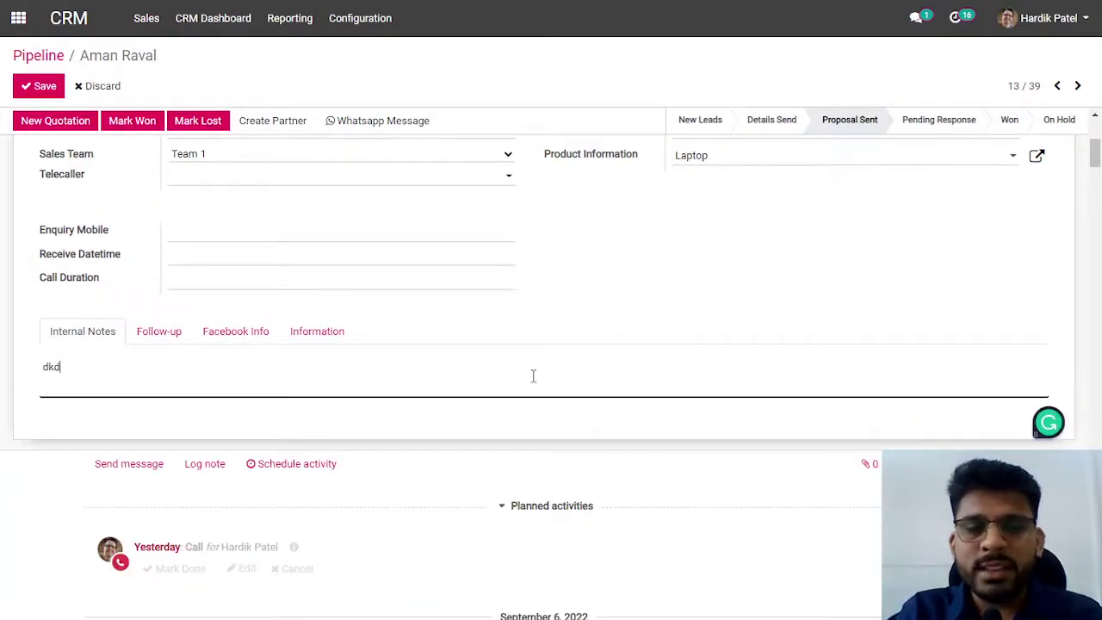
text(od)
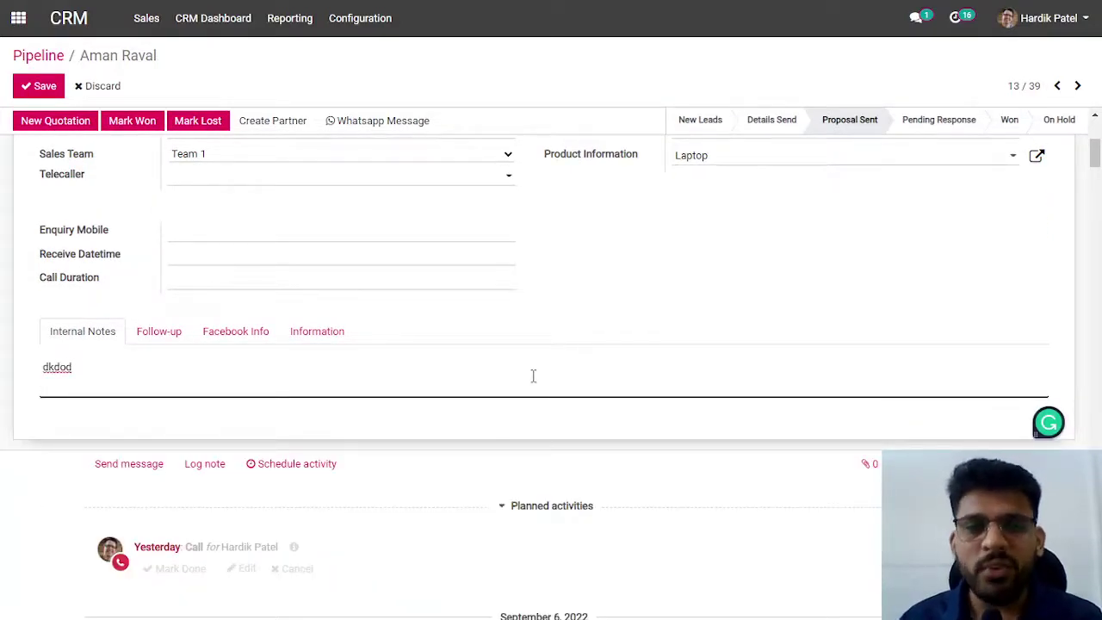
scroll(319, 376, up, 5)
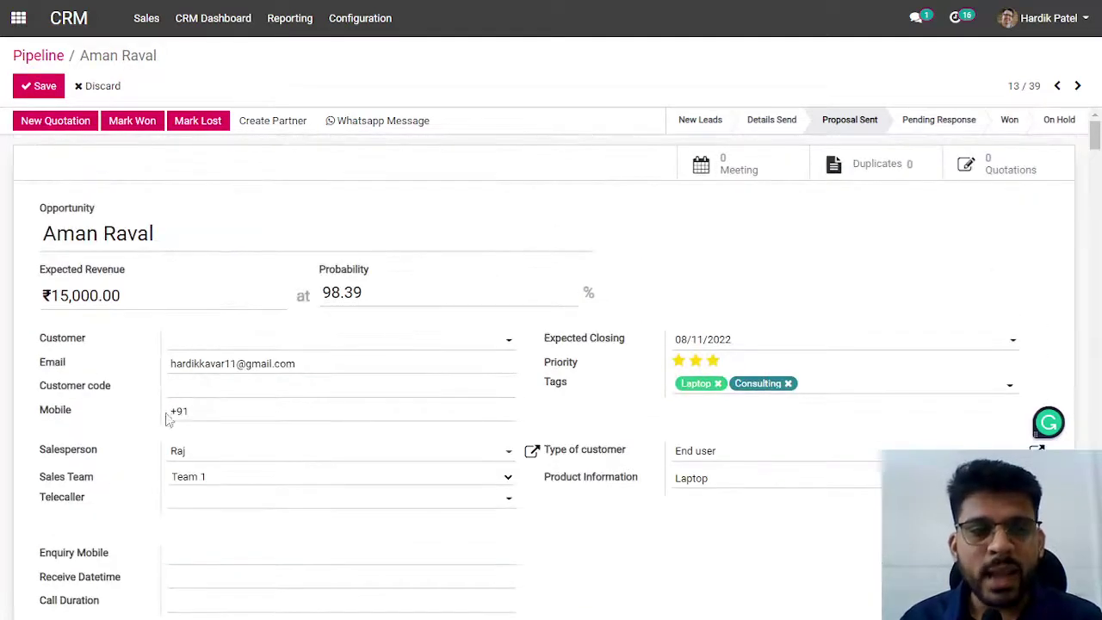
Check the lead's email field and the street and city address fields in its follow-up contact information
drag(268, 363, 169, 364)
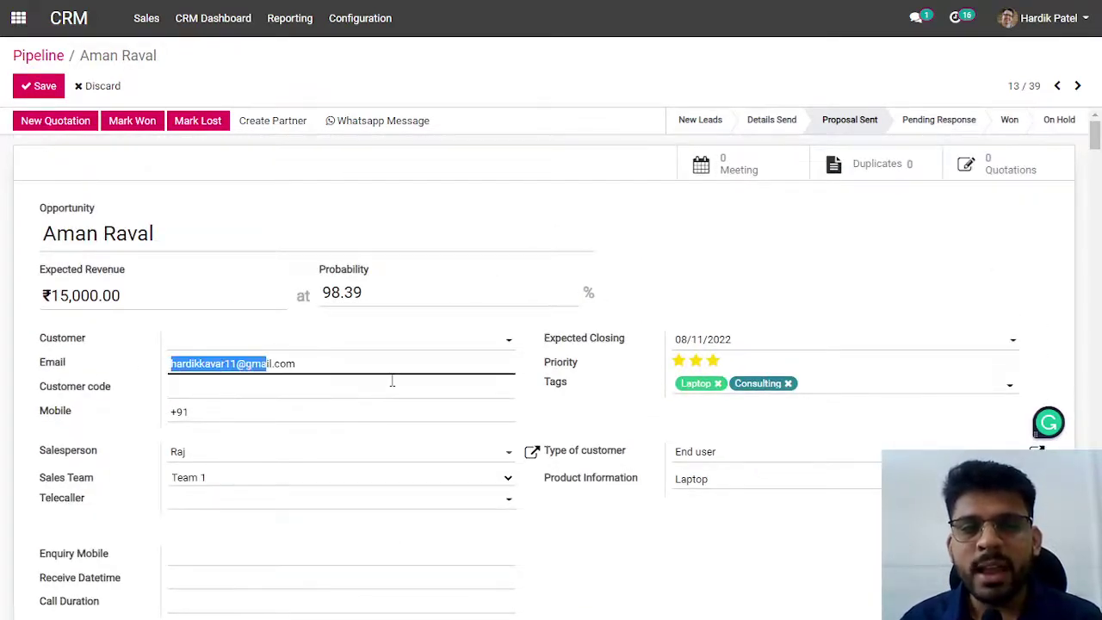
scroll(392, 380, down, 2)
click(150, 573)
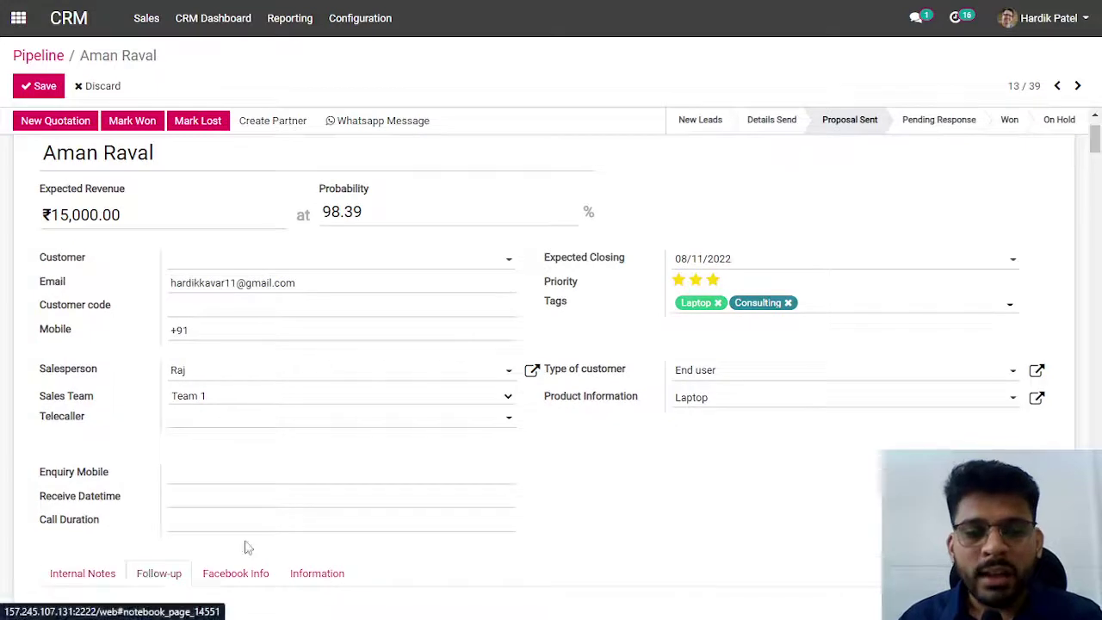
scroll(245, 548, down, 8)
scroll(184, 278, down, 2)
click(219, 279)
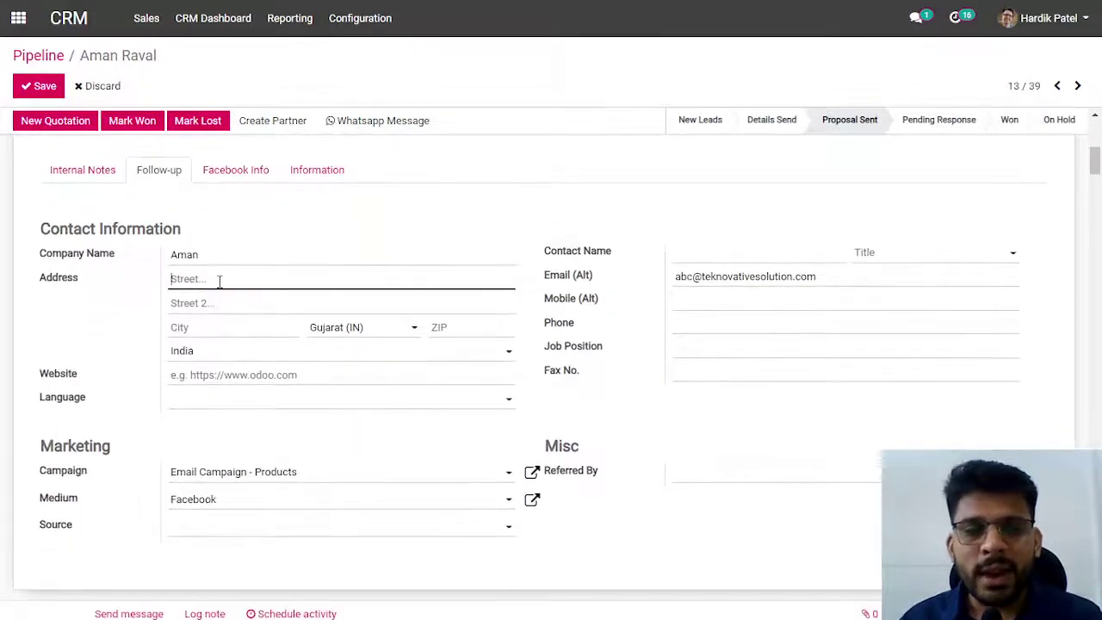
click(212, 305)
click(222, 334)
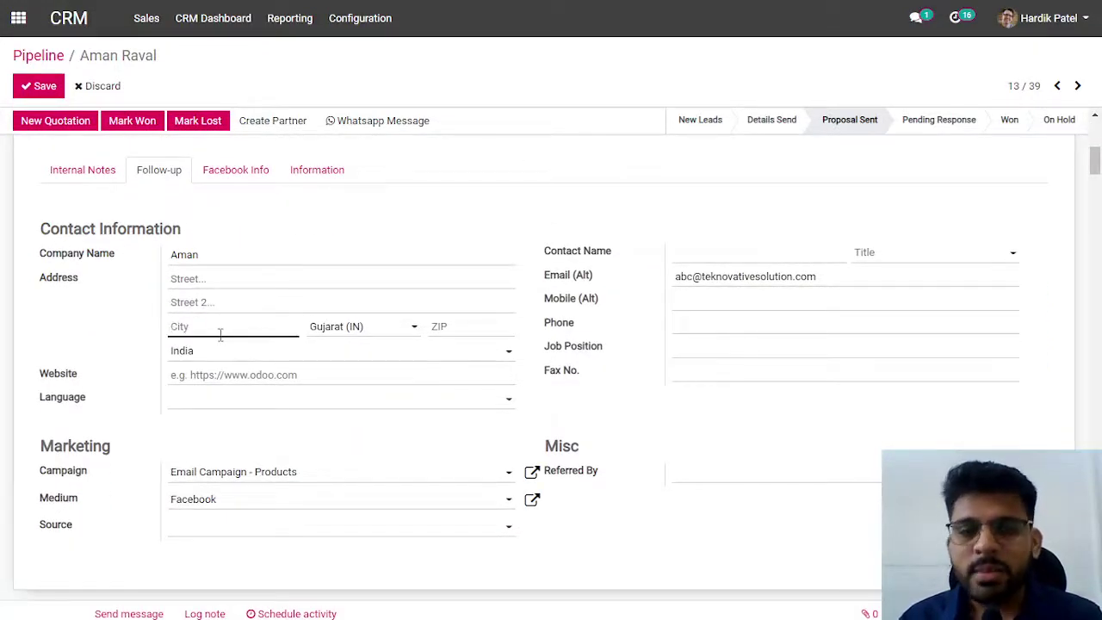
Review the options offered for the lead's State and marketing Source without changing either field
click(363, 339)
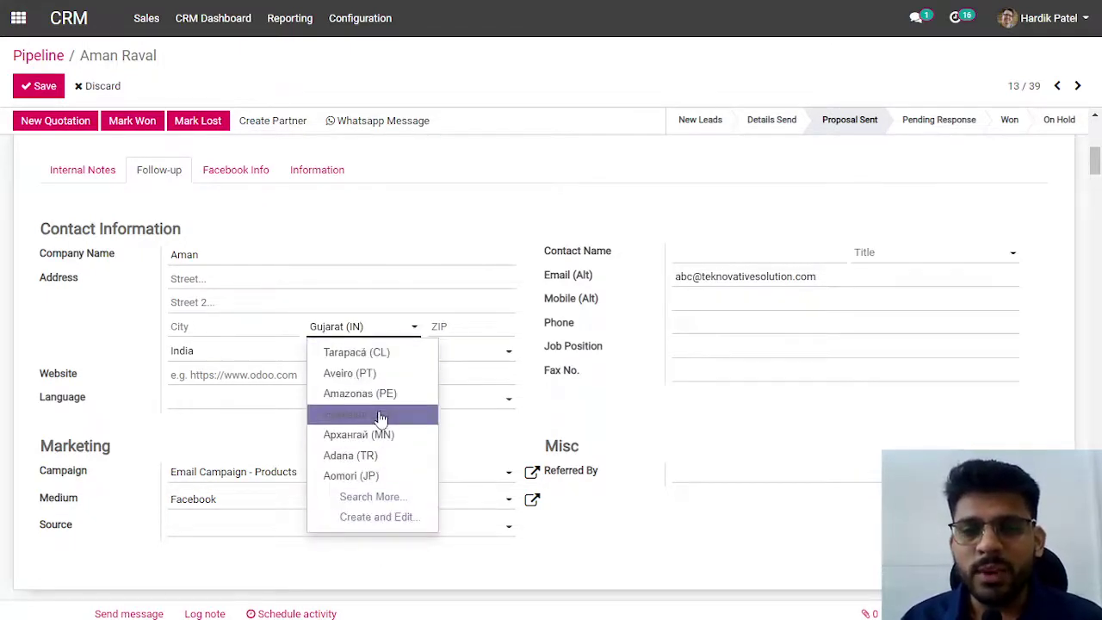
click(626, 208)
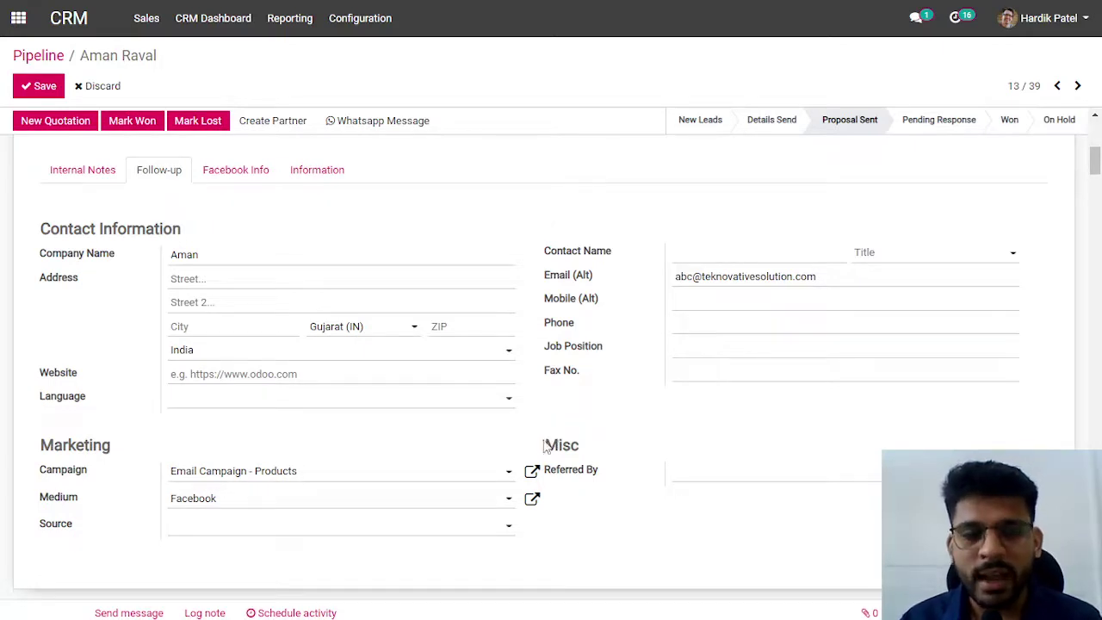
click(248, 527)
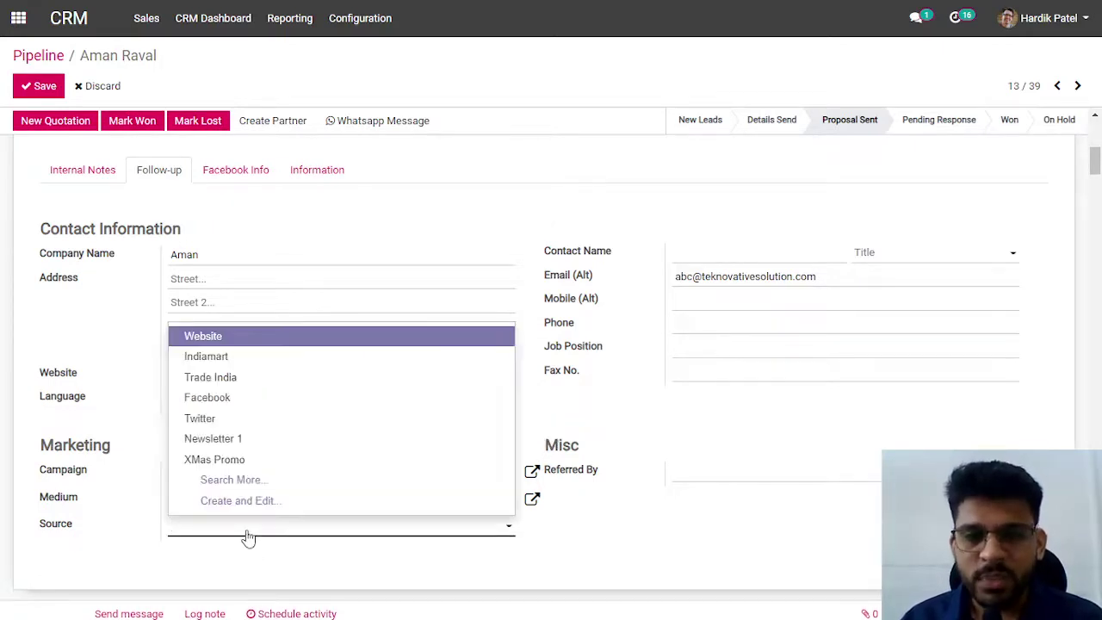
click(693, 542)
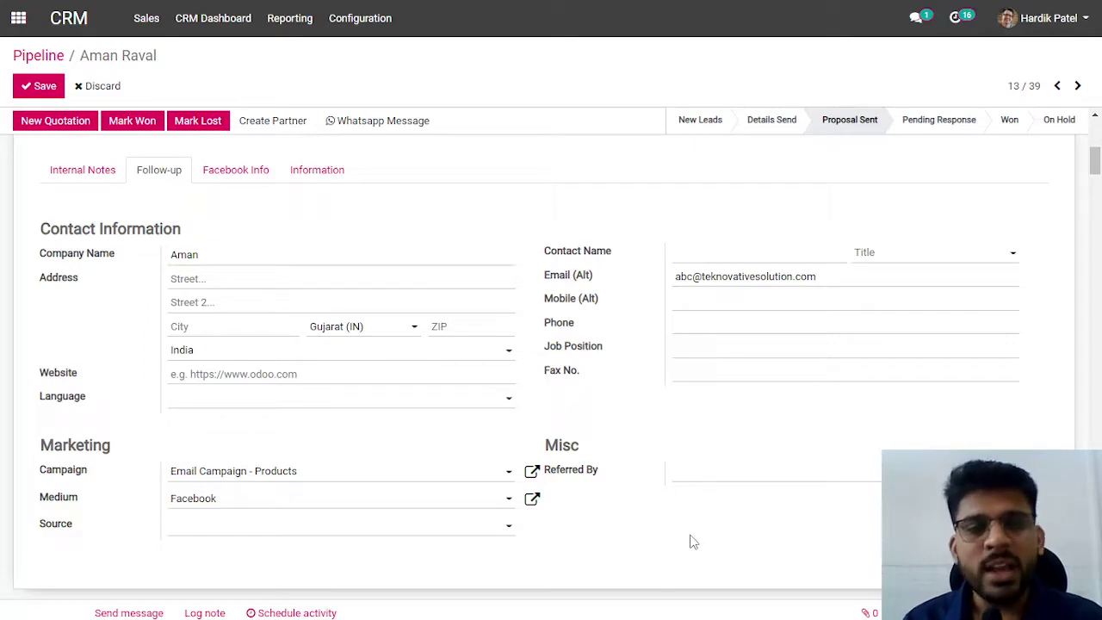
Copy the state name "Gujarat" from the lead's contact address
scroll(551, 447, up, 2)
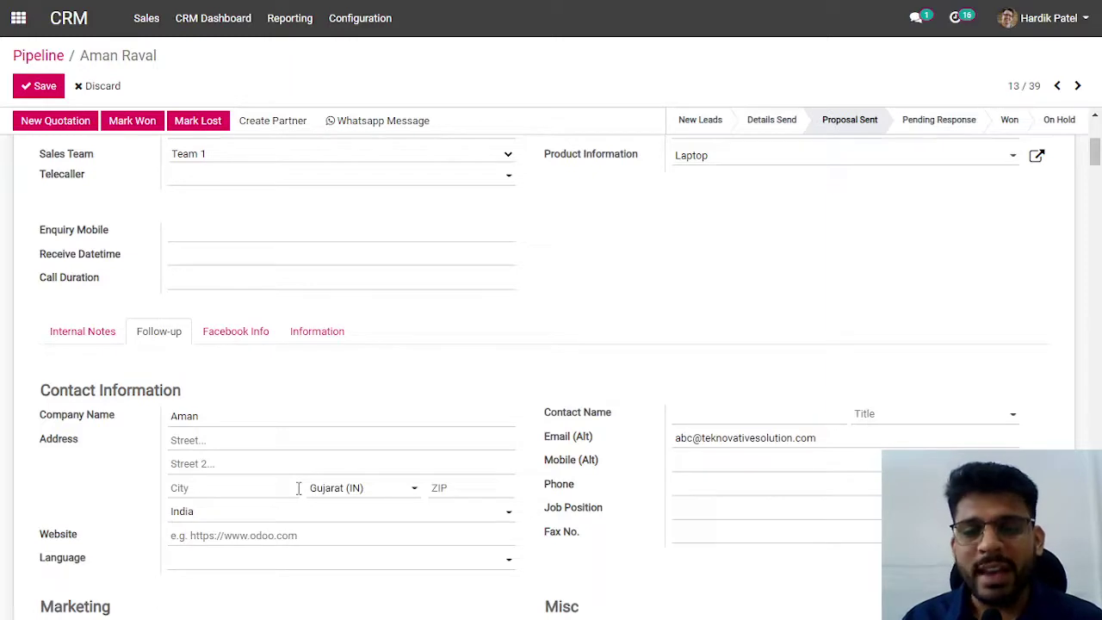
click(731, 489)
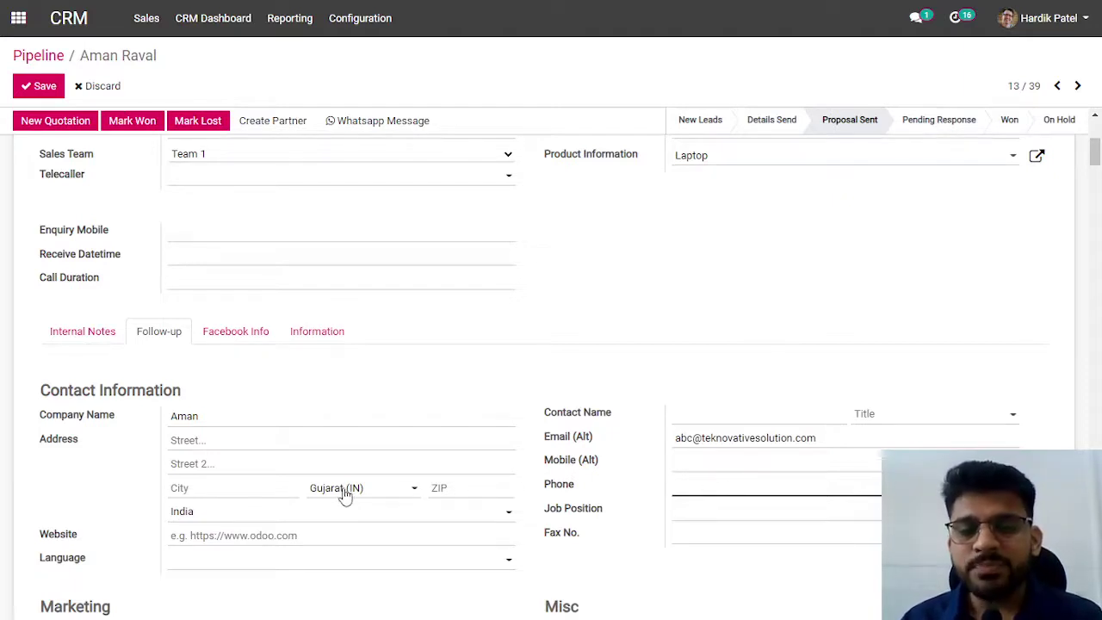
drag(344, 497, 310, 492)
key(ctrl+c)
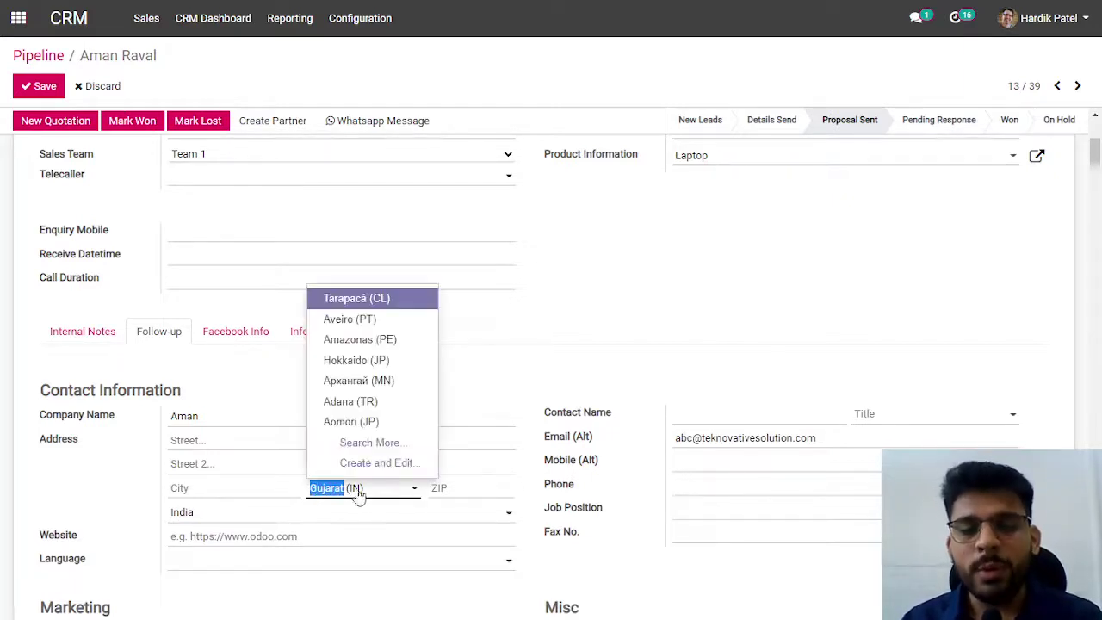
Switch to the Excel lead sheet and paste "Gujarat" as the first lead's state in cell M2
key(alt+Tab)
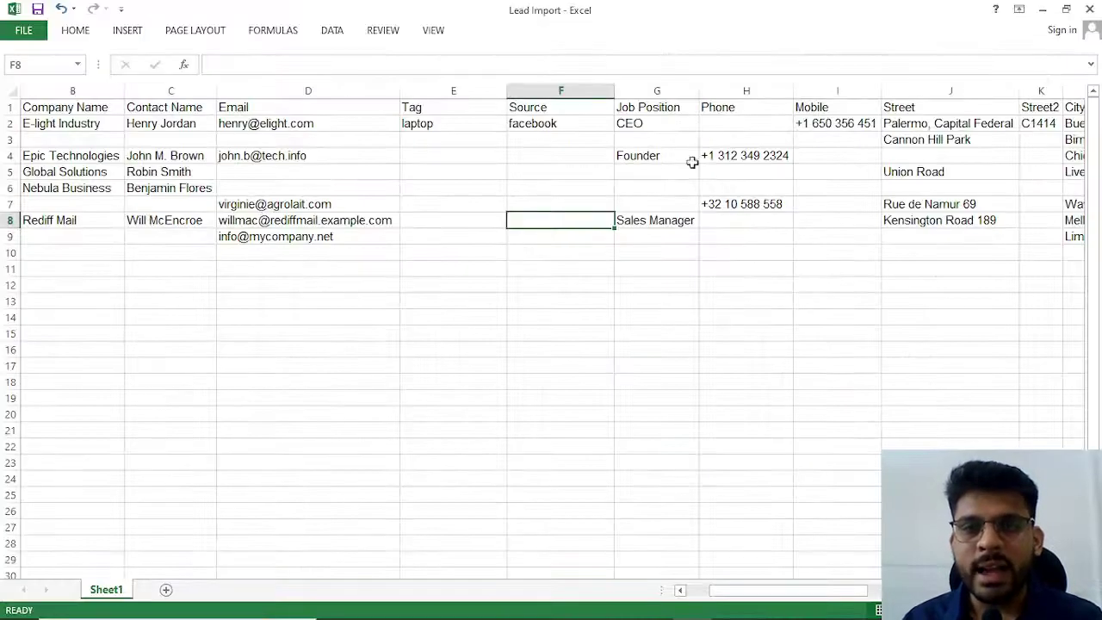
click(787, 109)
key(Right)
key(Right)
key(Right)
key(Right)
key(Right)
key(Right)
key(Right)
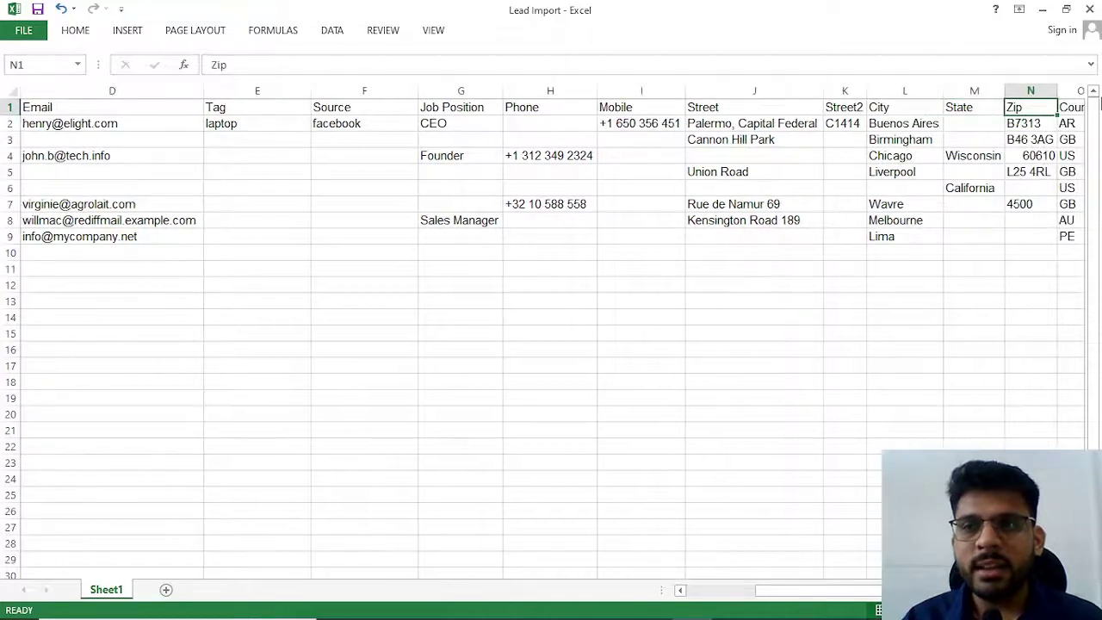
click(797, 124)
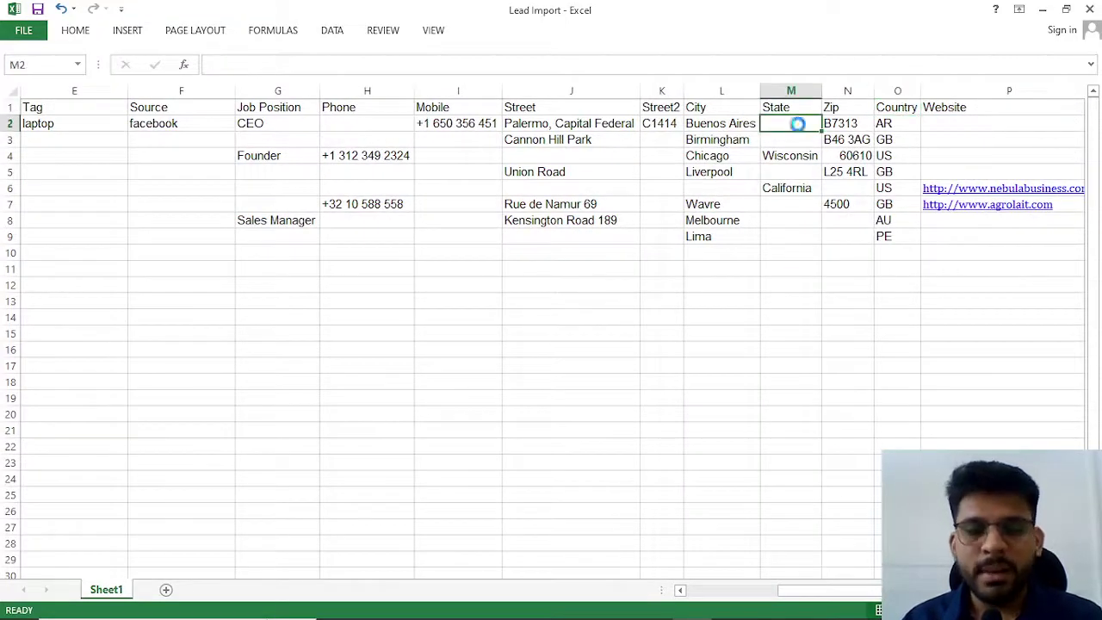
key(ctrl+v)
Clear the State cells M4 to M10 and enter "delhi" in cell M4
drag(788, 160, 782, 246)
key(Delete)
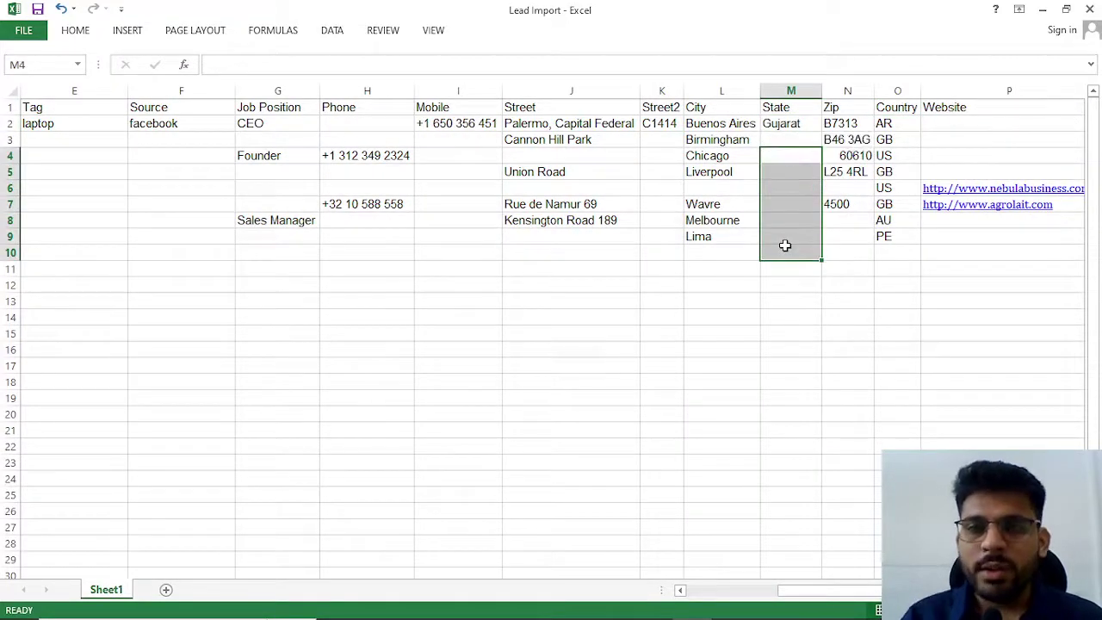
click(787, 155)
text(delhi)
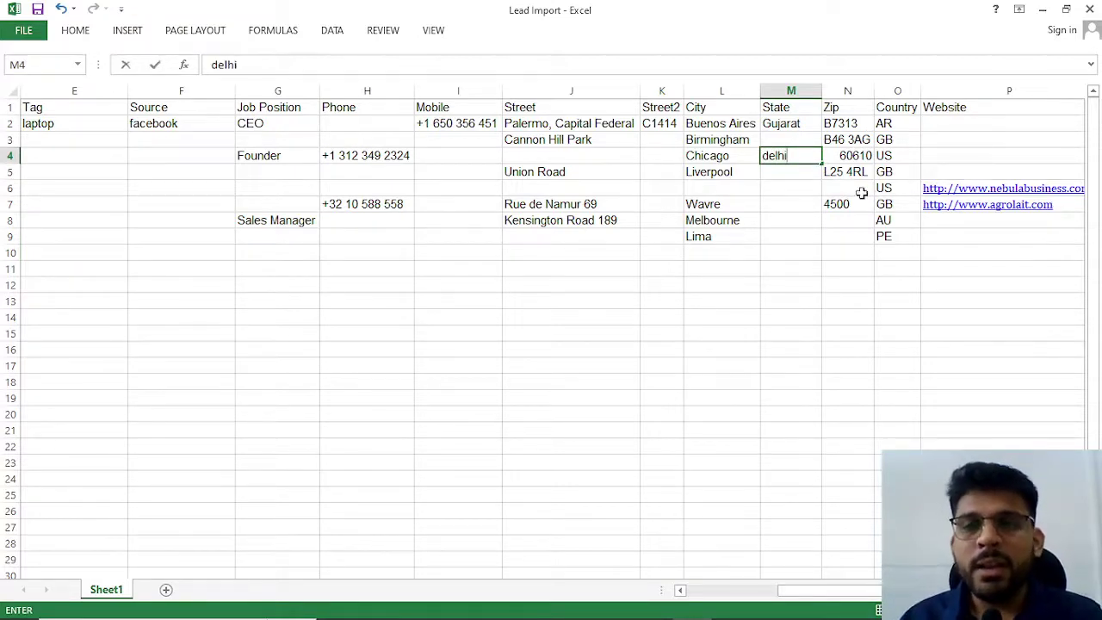
click(790, 208)
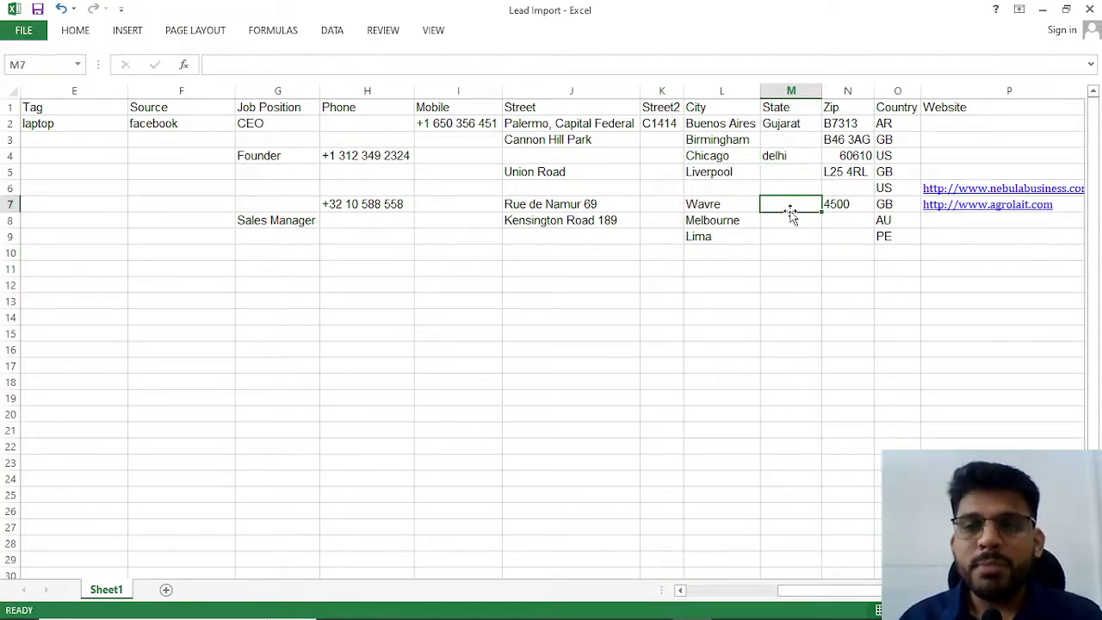
click(776, 351)
click(416, 336)
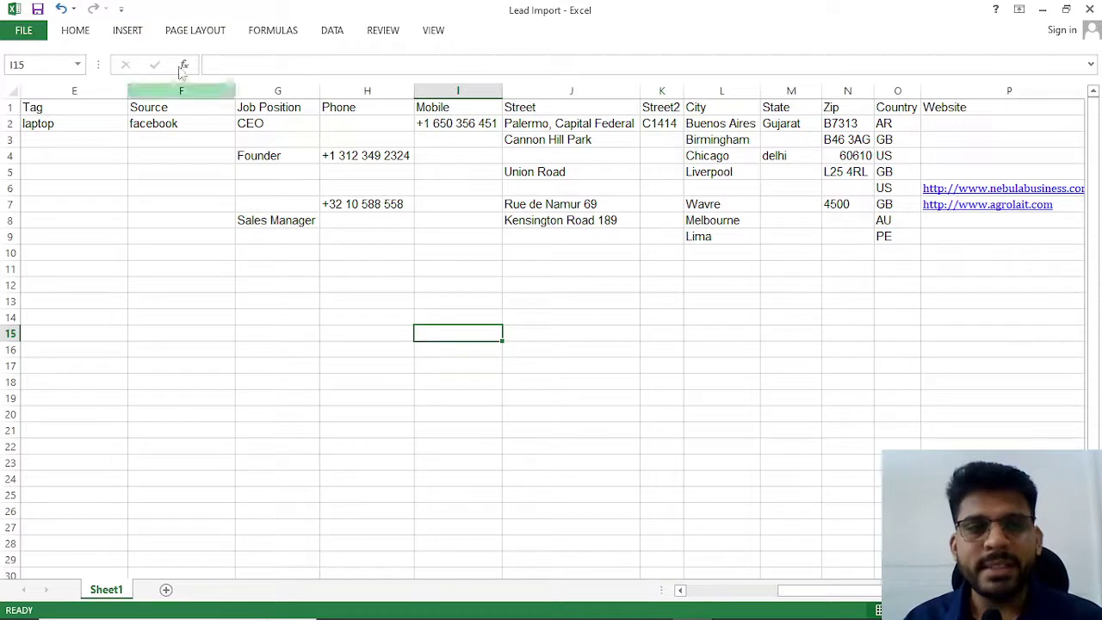
Switch back to Odoo CRM, discard the edits to the open lead and return to the pipeline
click(553, 282)
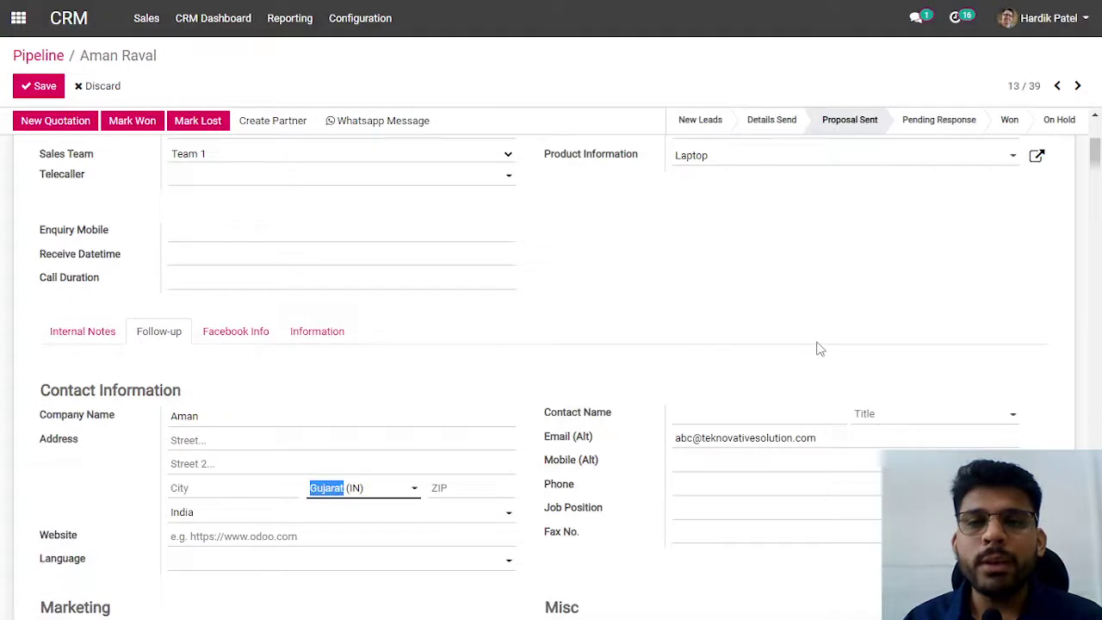
click(97, 87)
click(317, 123)
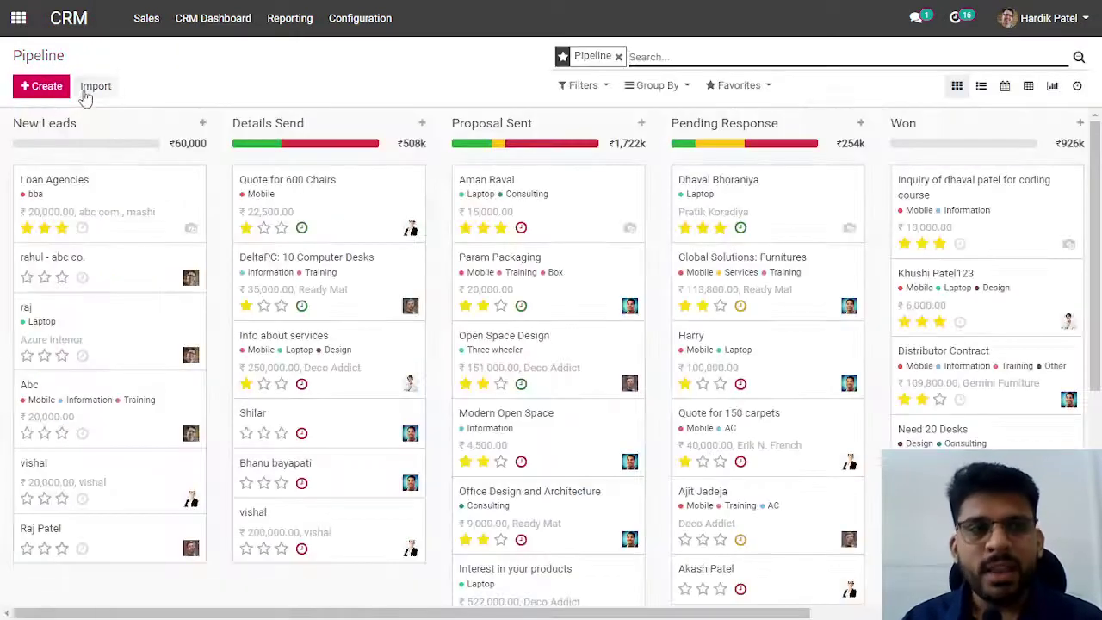
Start a lead import from the pipeline and load the "Lead Import" Excel file from the Desktop
click(97, 89)
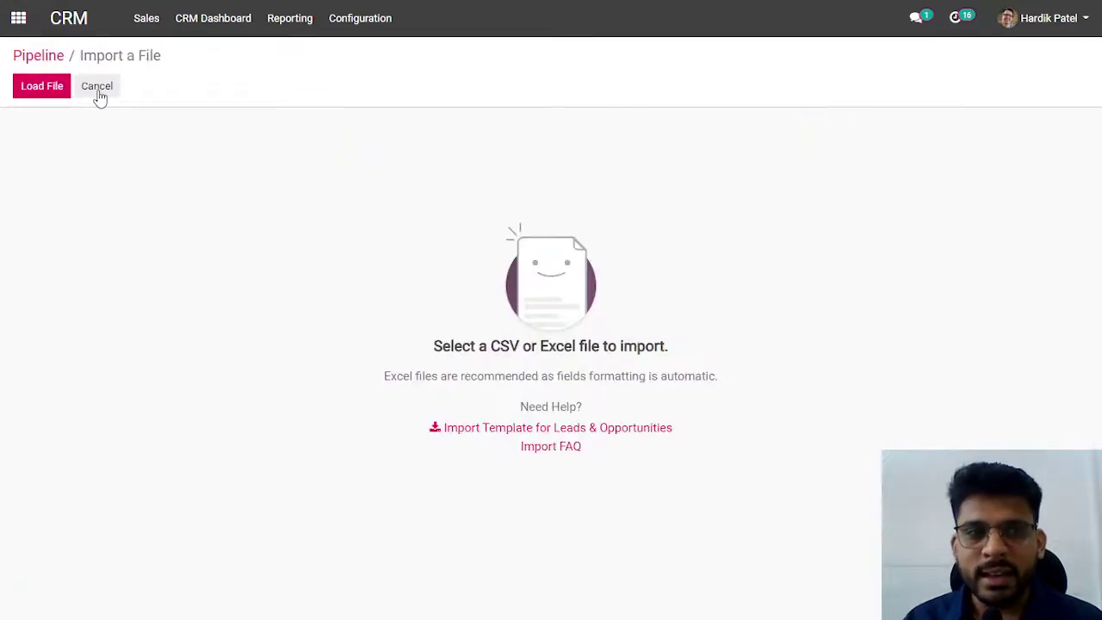
click(36, 90)
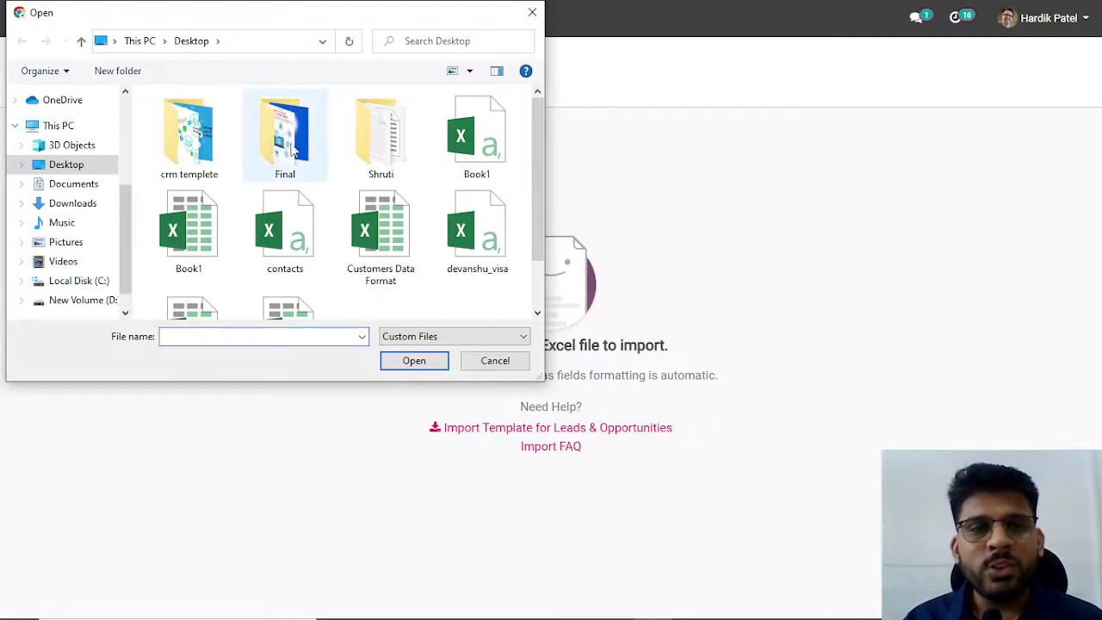
click(69, 205)
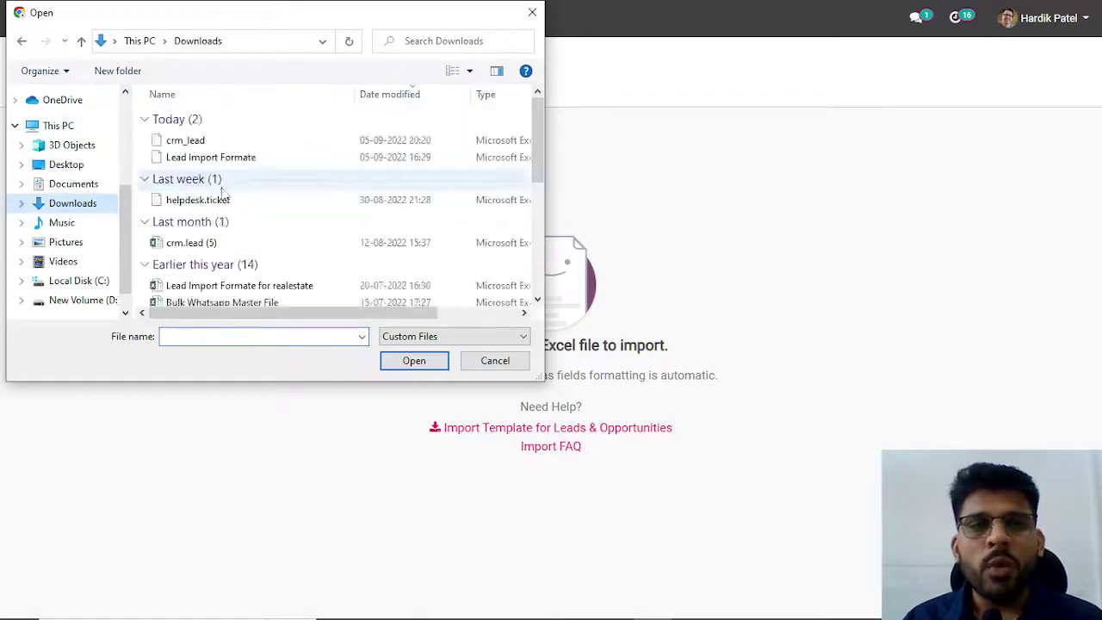
click(67, 164)
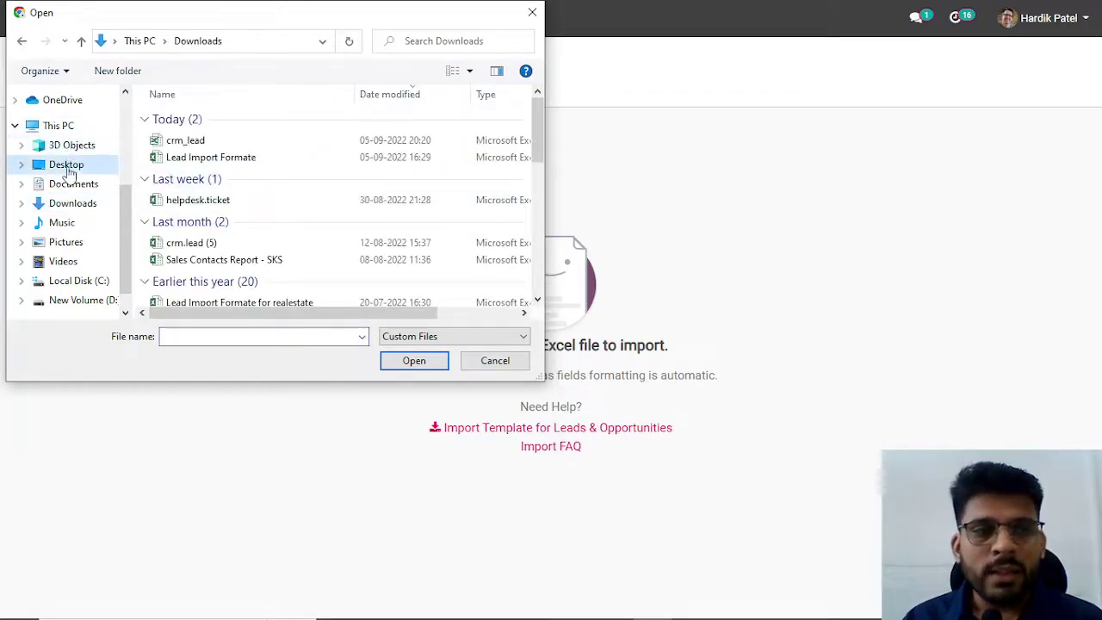
scroll(487, 274, down, 1)
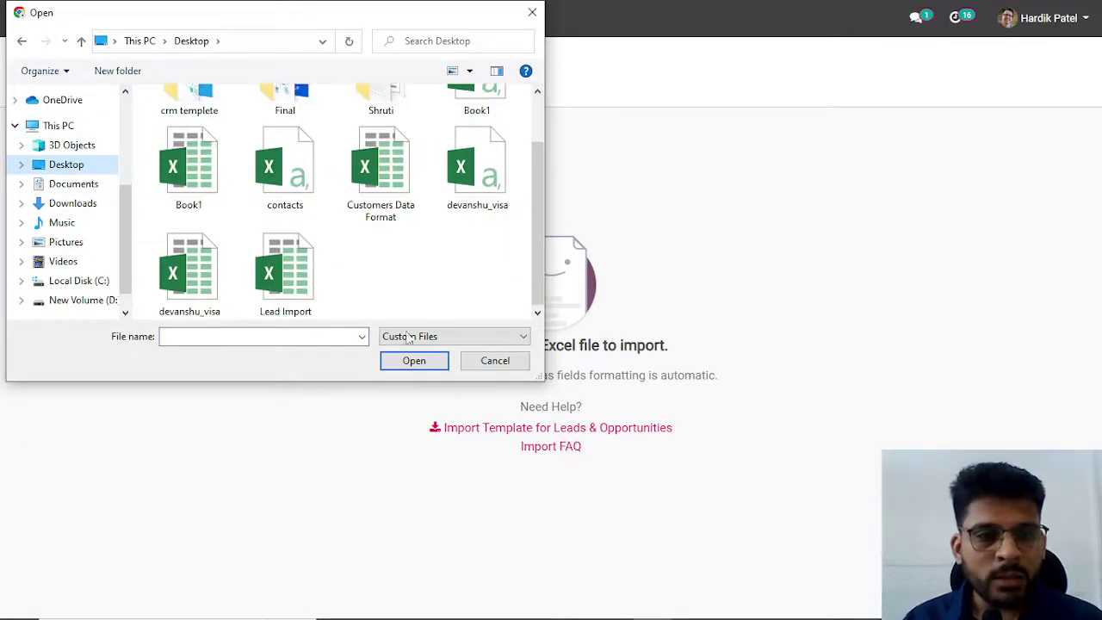
double_click(284, 274)
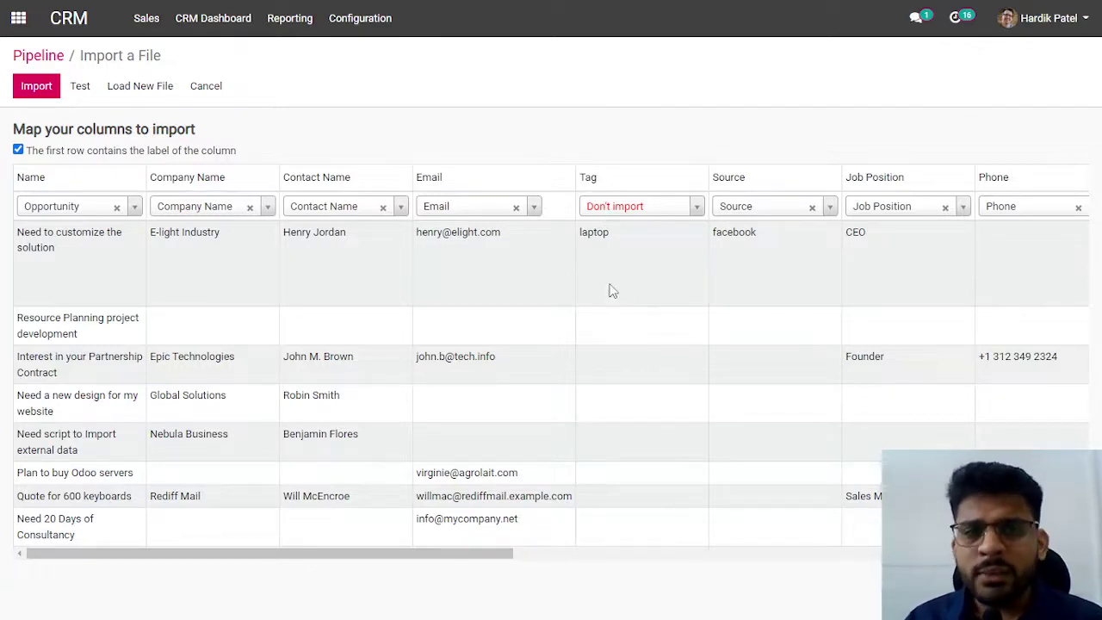
Map the file's Tag column to the Tags field
click(616, 211)
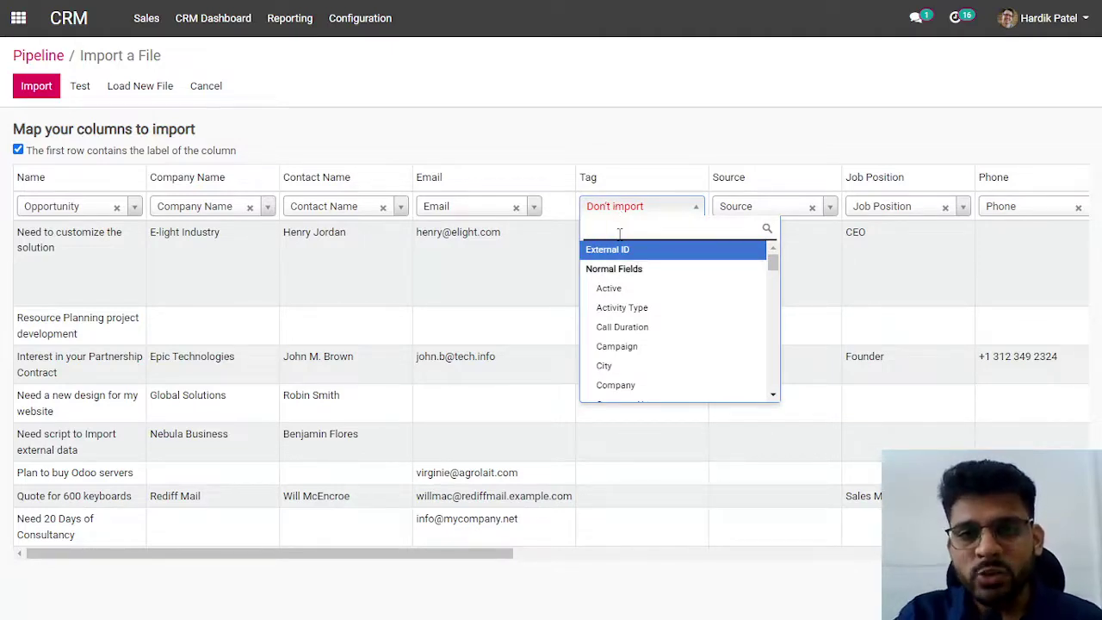
text(tag)
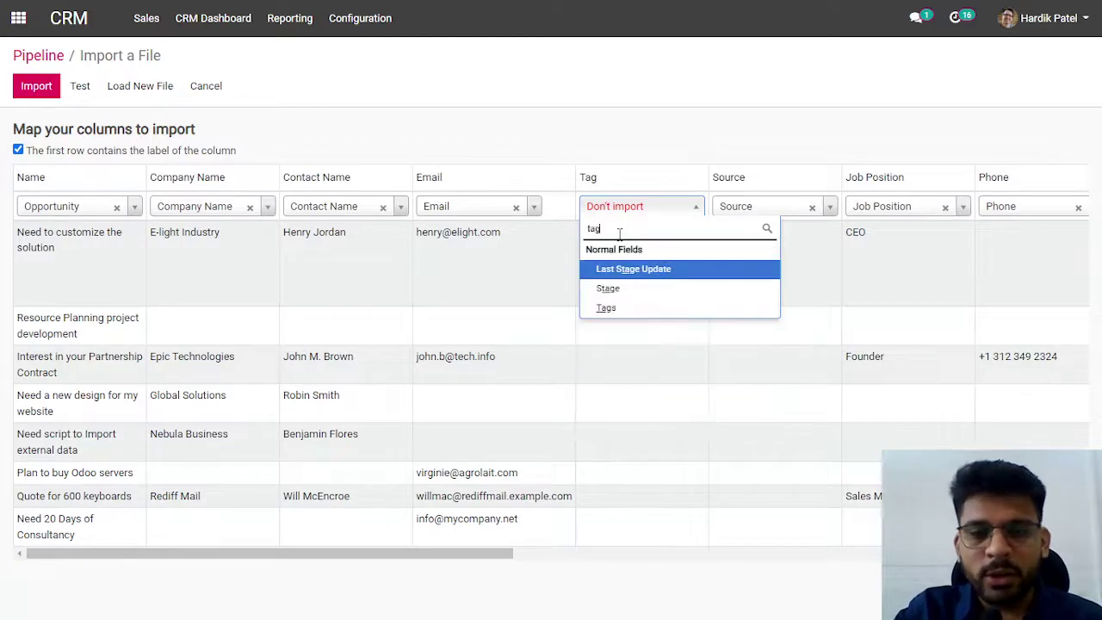
click(607, 309)
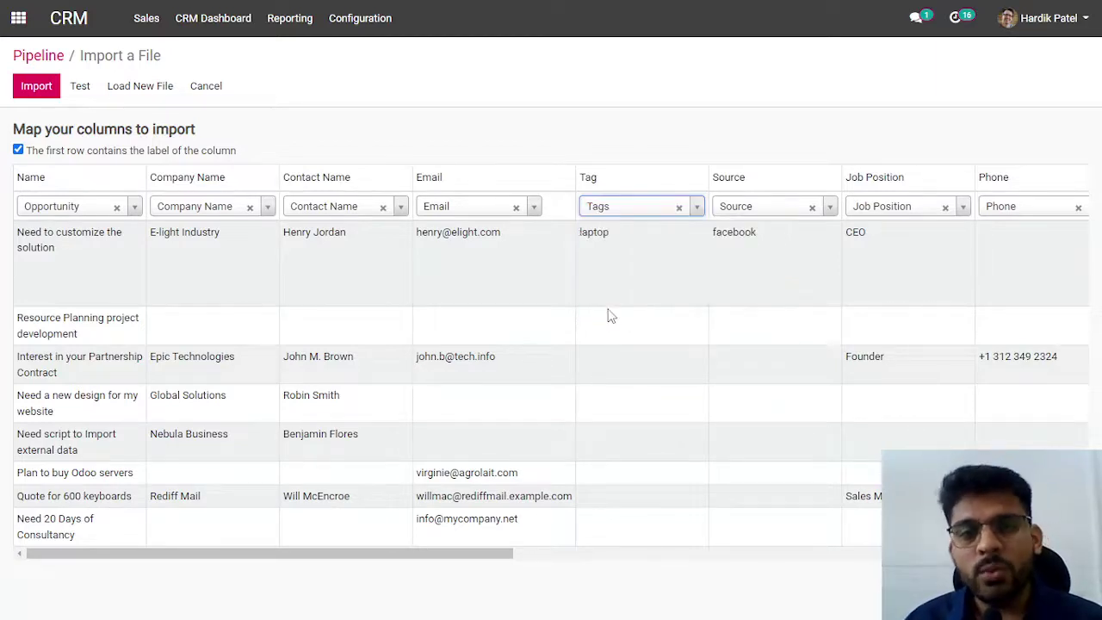
click(676, 125)
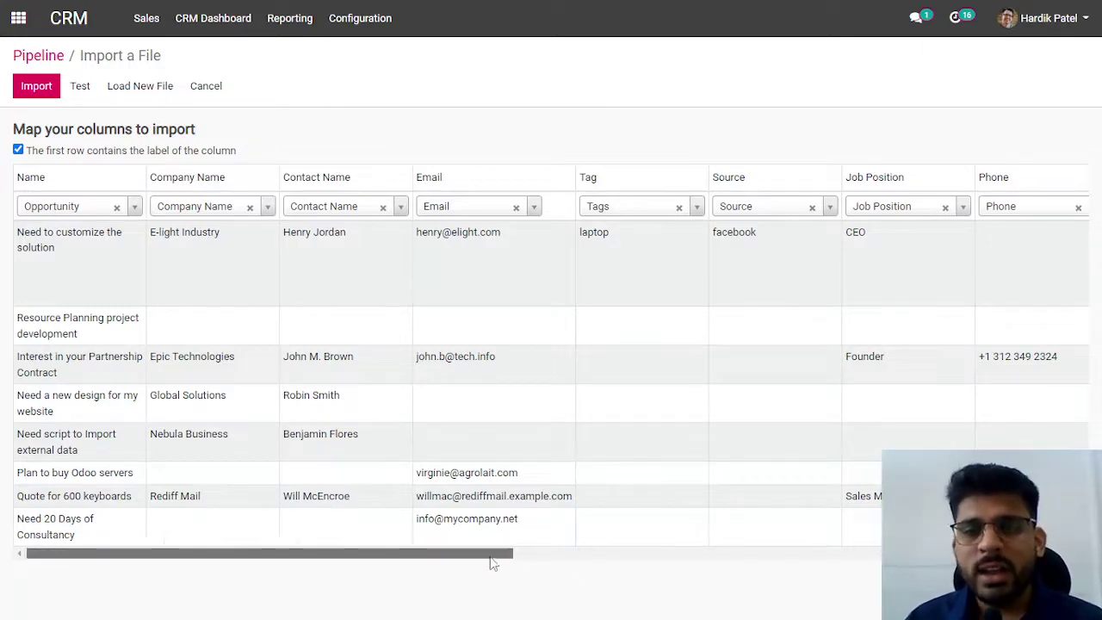
Check the remaining column mappings through Notes and run a test of the import
drag(491, 553, 1057, 555)
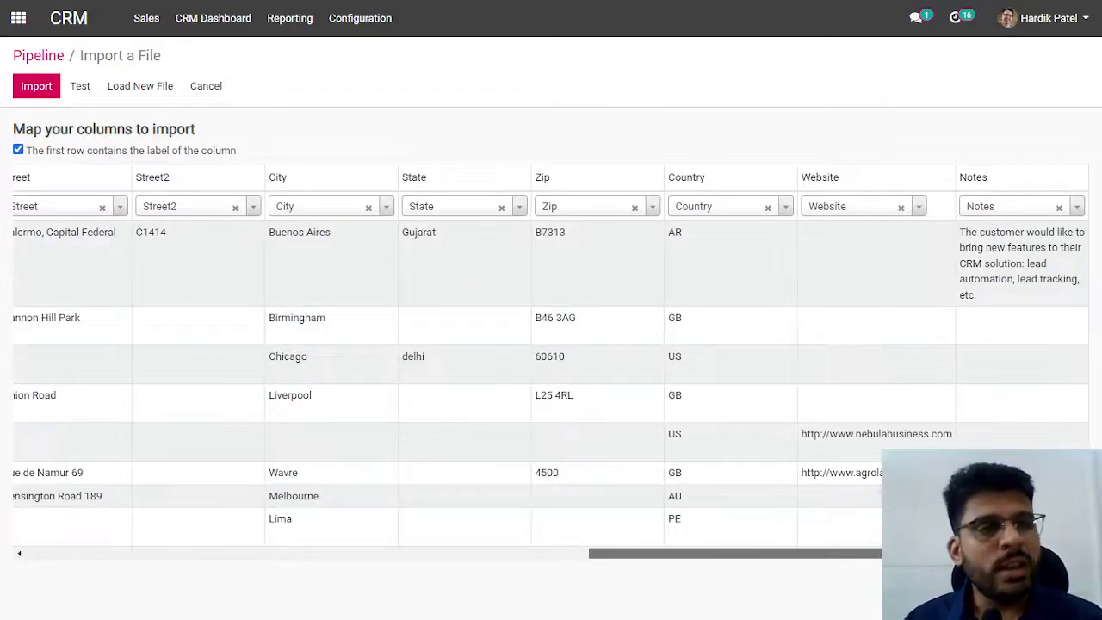
drag(982, 555, 387, 555)
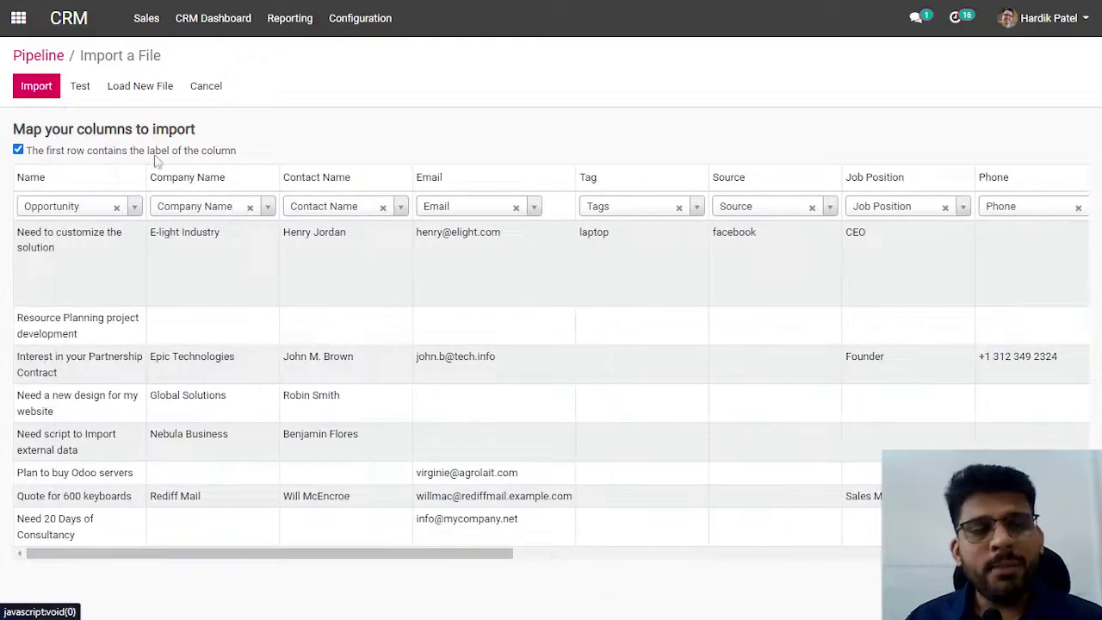
click(80, 87)
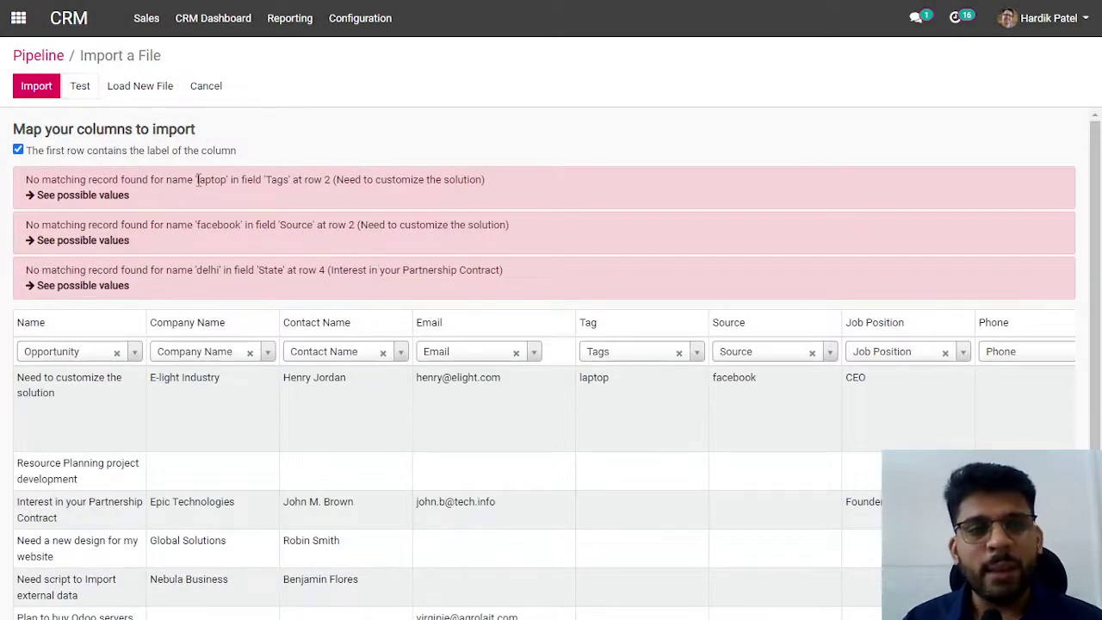
Examine the test errors for Tags, Source and State, comparing the reported row and field with the Excel lead sheet
drag(197, 179, 225, 180)
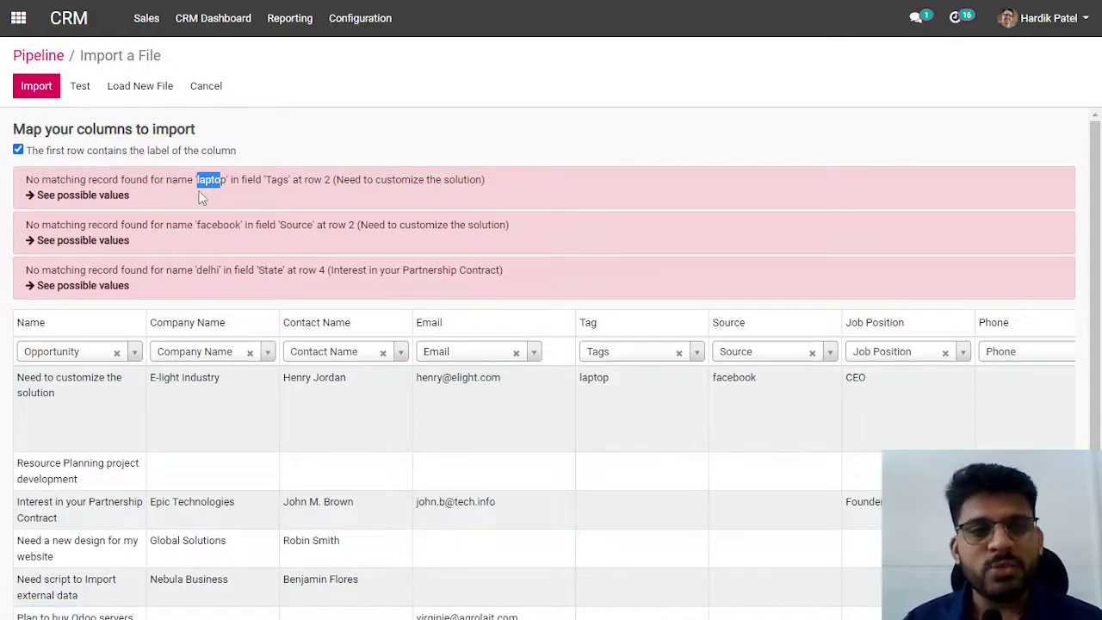
drag(197, 226, 232, 226)
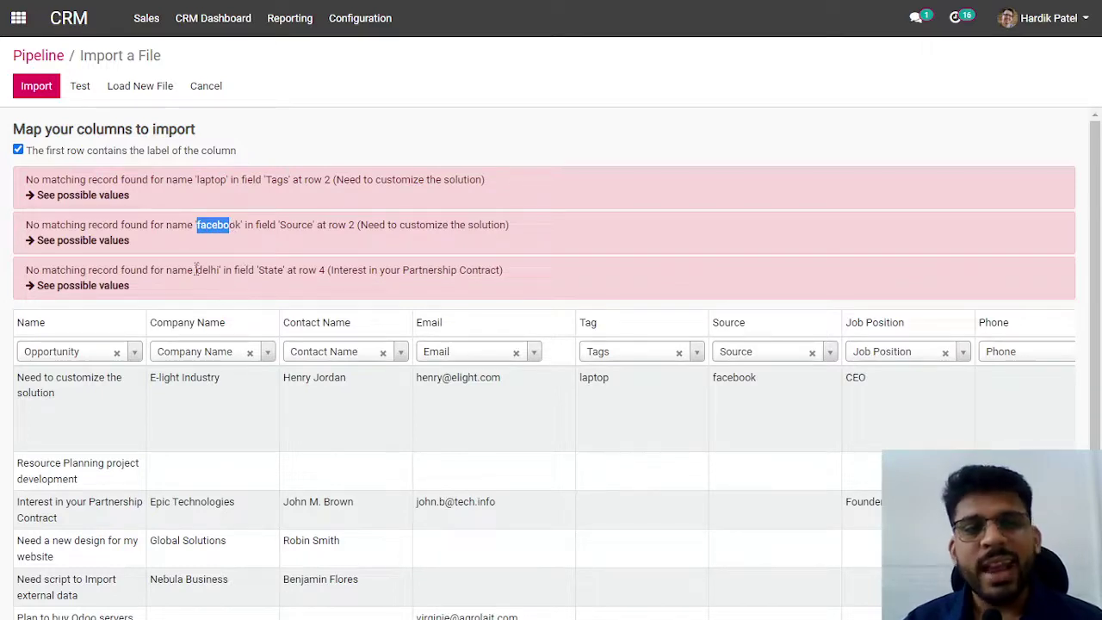
drag(196, 270, 210, 270)
click(516, 113)
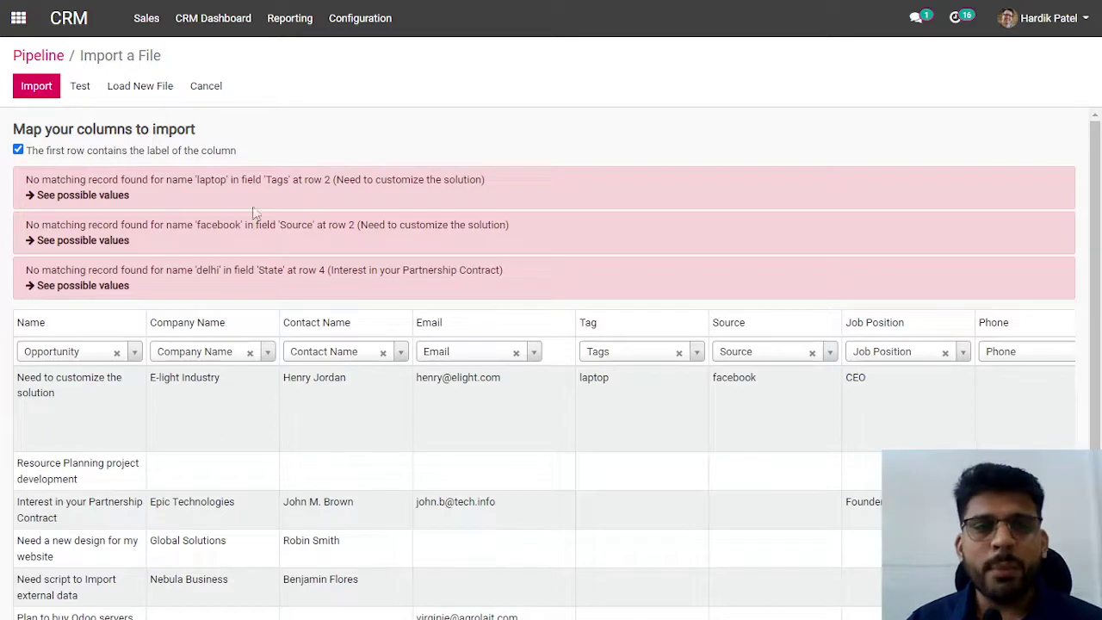
drag(31, 179, 327, 179)
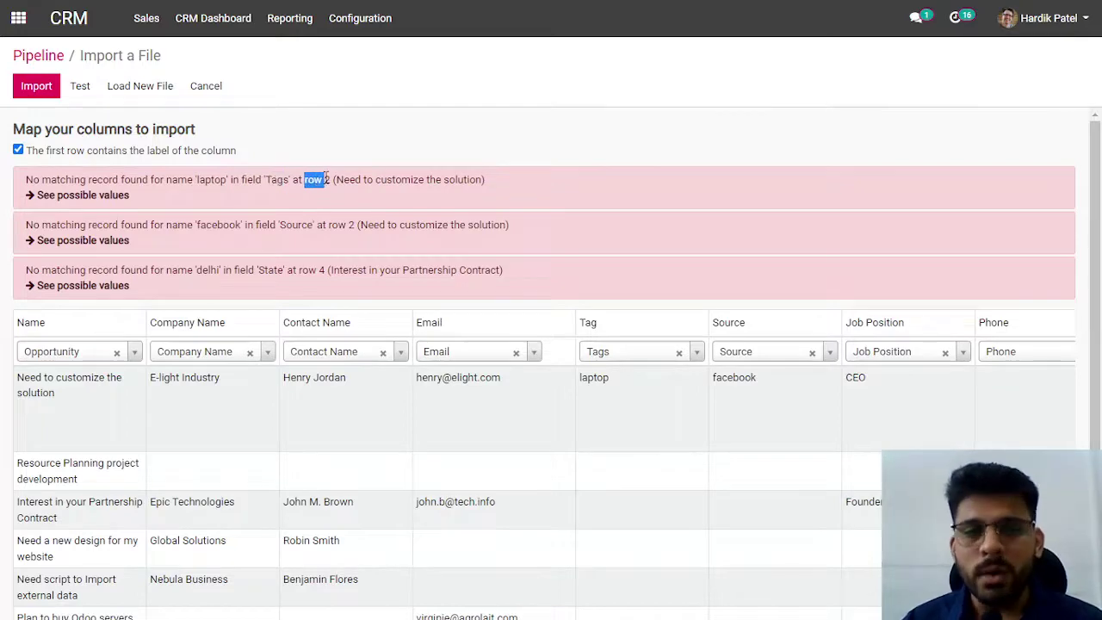
key(alt+Tab)
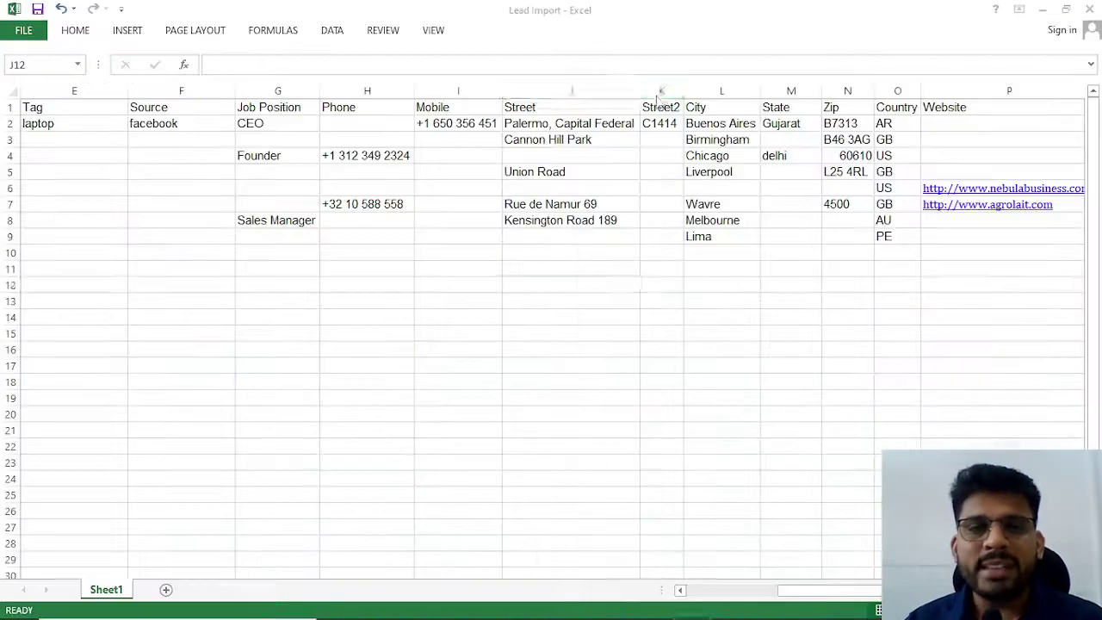
click(153, 126)
key(alt+Tab)
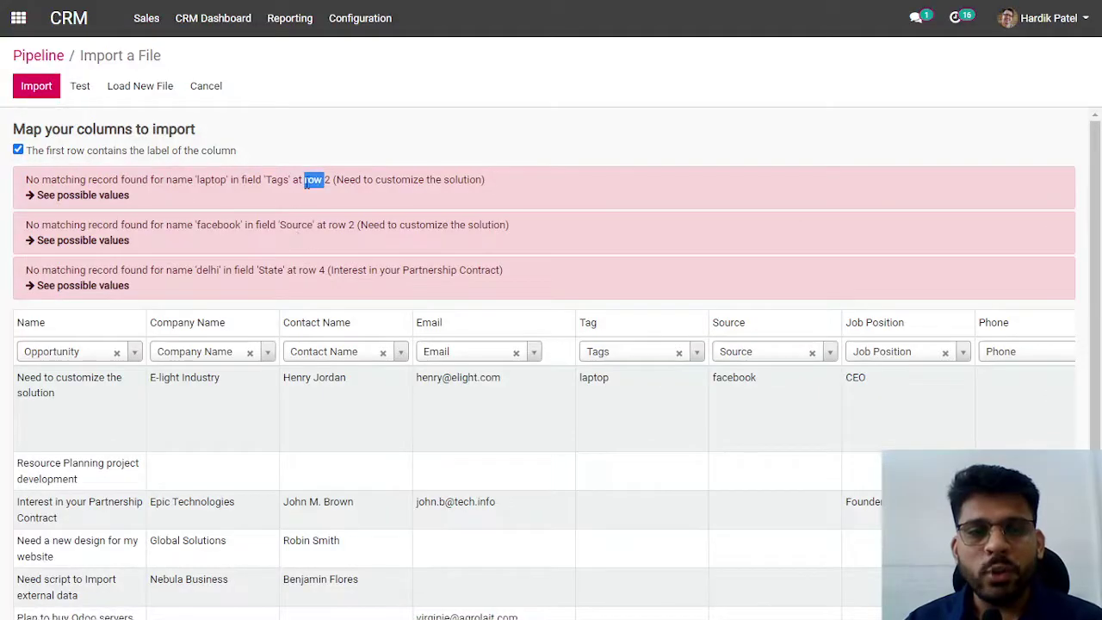
drag(268, 180, 286, 180)
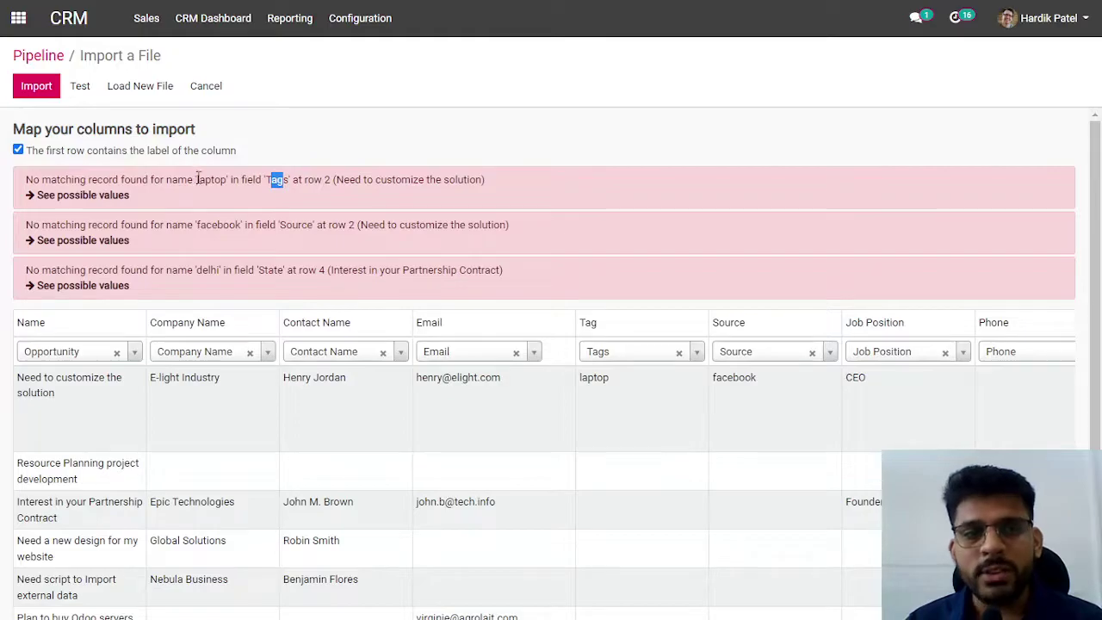
drag(197, 179, 225, 179)
Switch to the Excel lead sheet and capitalize the first lead's tag in cell E2 as "Laptop"
key(alt+Tab)
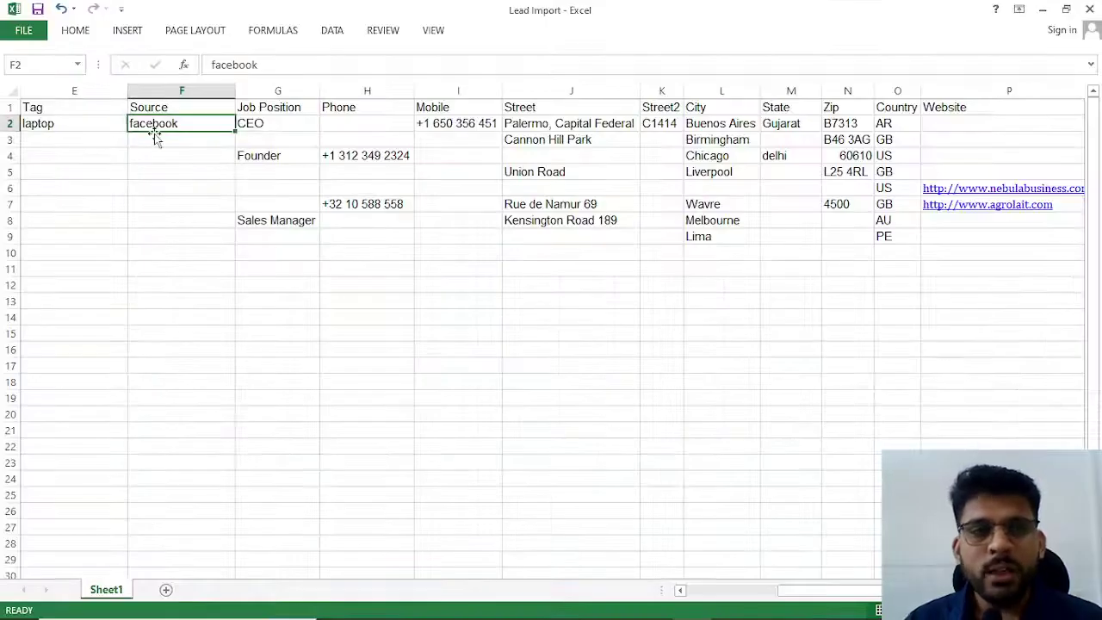
key(Left)
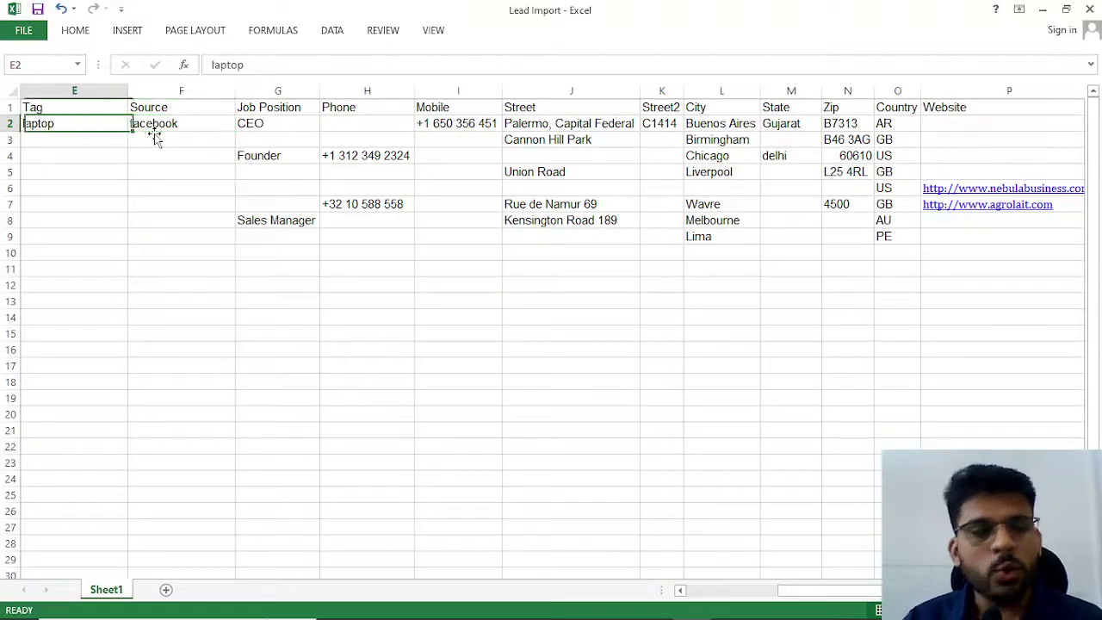
click(60, 107)
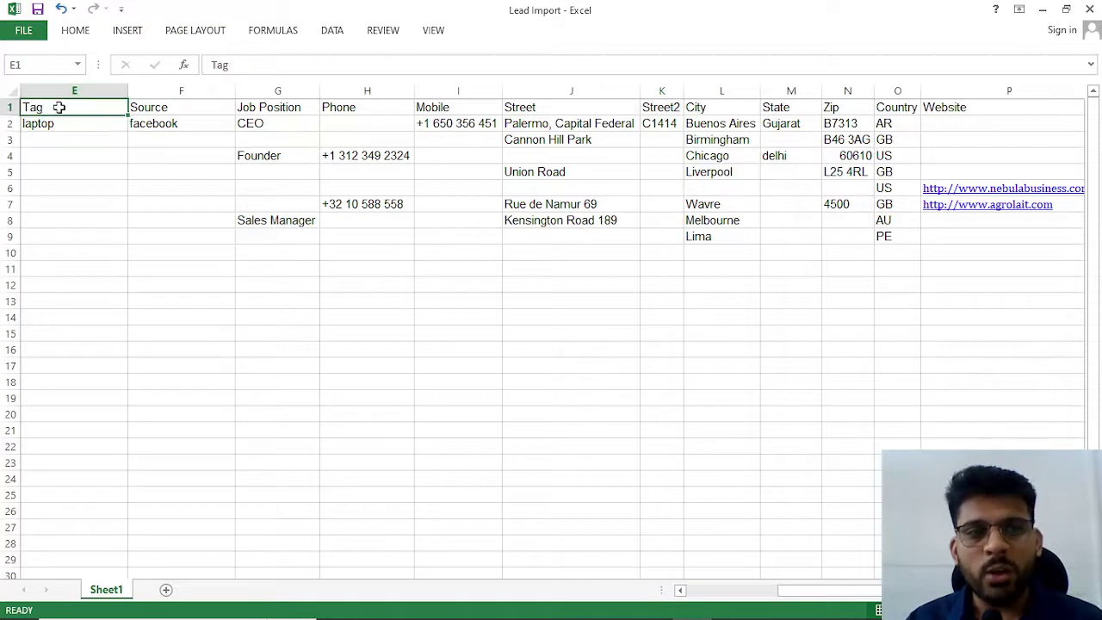
click(59, 122)
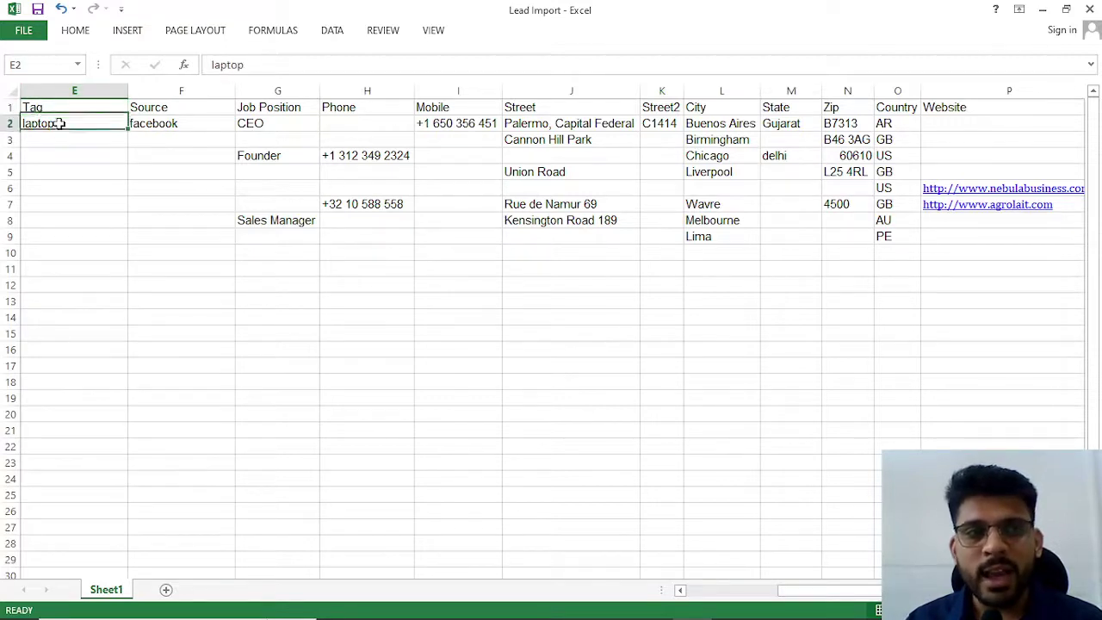
click(206, 65)
key(Delete)
text(L)
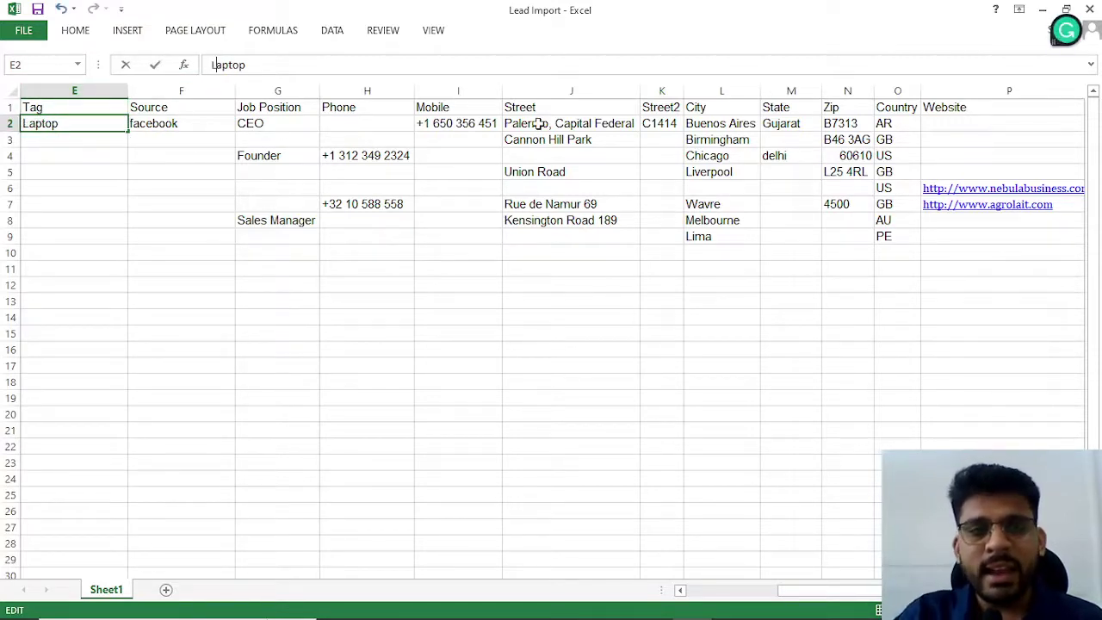
click(564, 317)
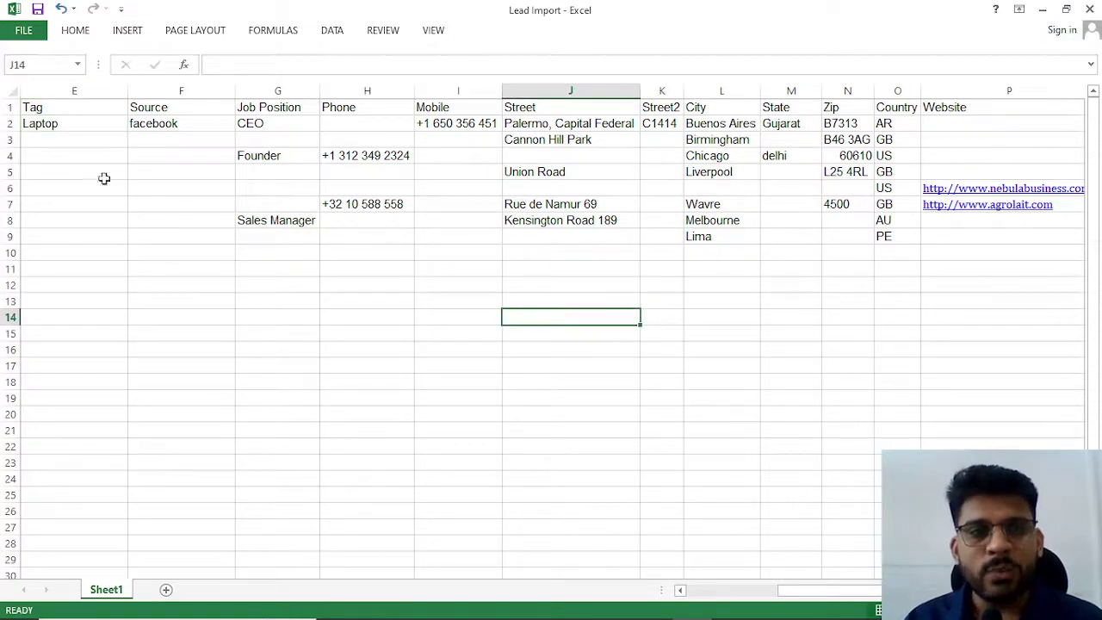
click(88, 125)
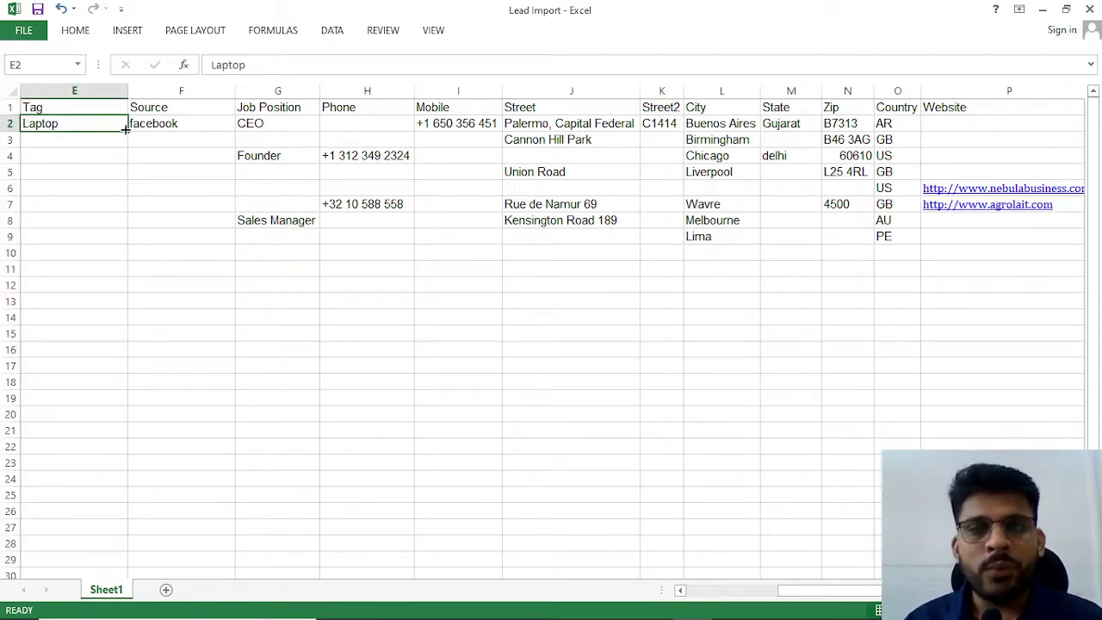
Switch back to Odoo CRM and view the possible values for the Tags field, closing the list when done
key(alt+Tab)
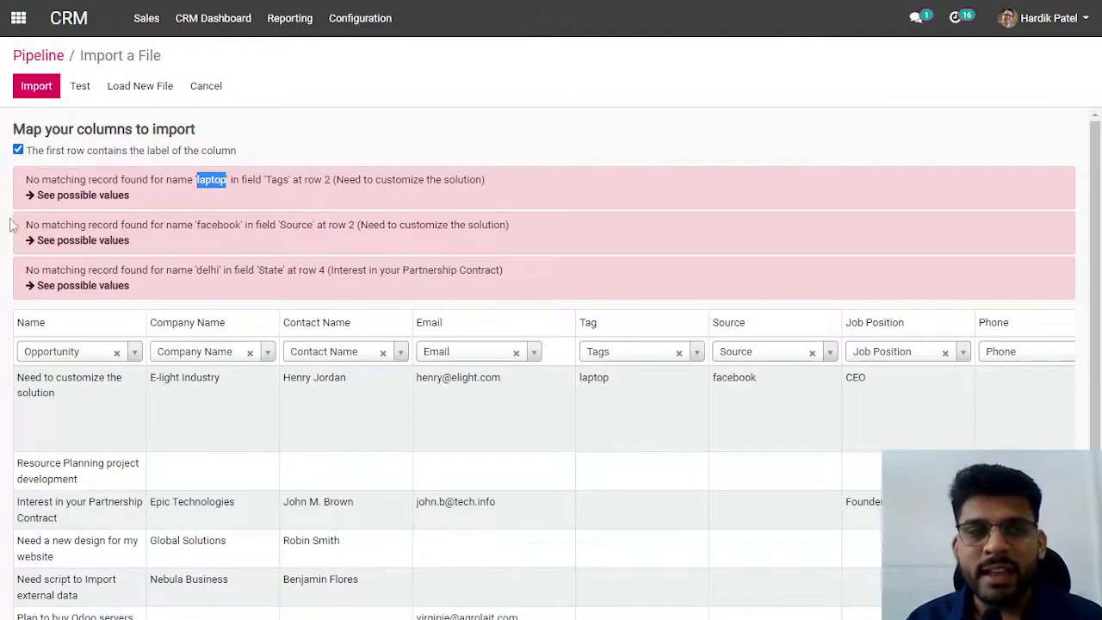
click(73, 198)
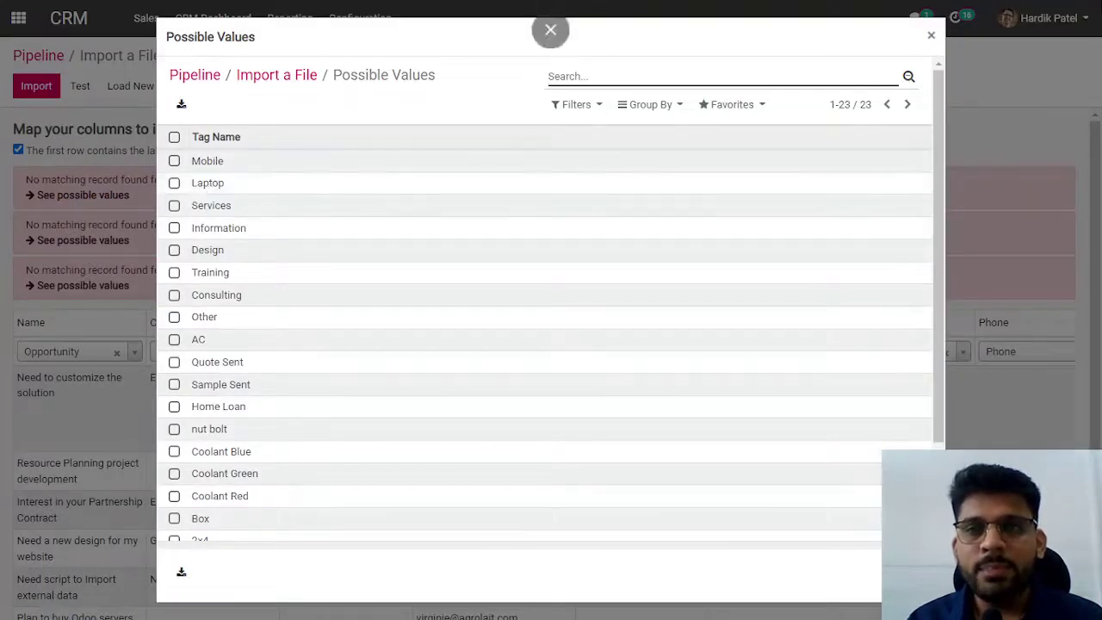
click(930, 36)
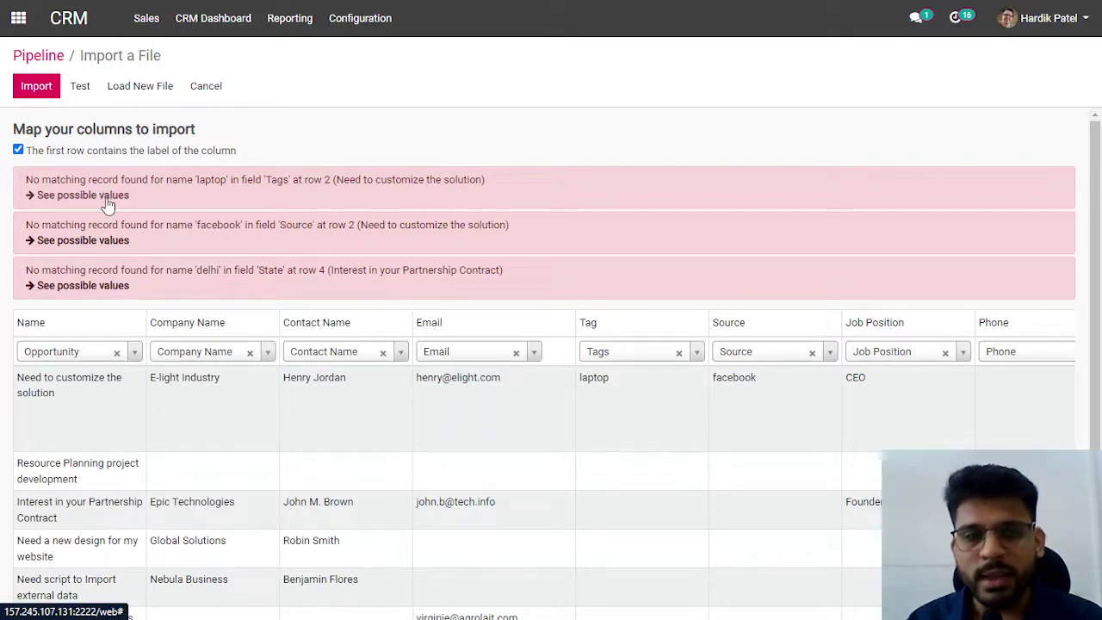
Review the value, row and field named in the Source error and open the possible values for Source
drag(196, 225, 243, 224)
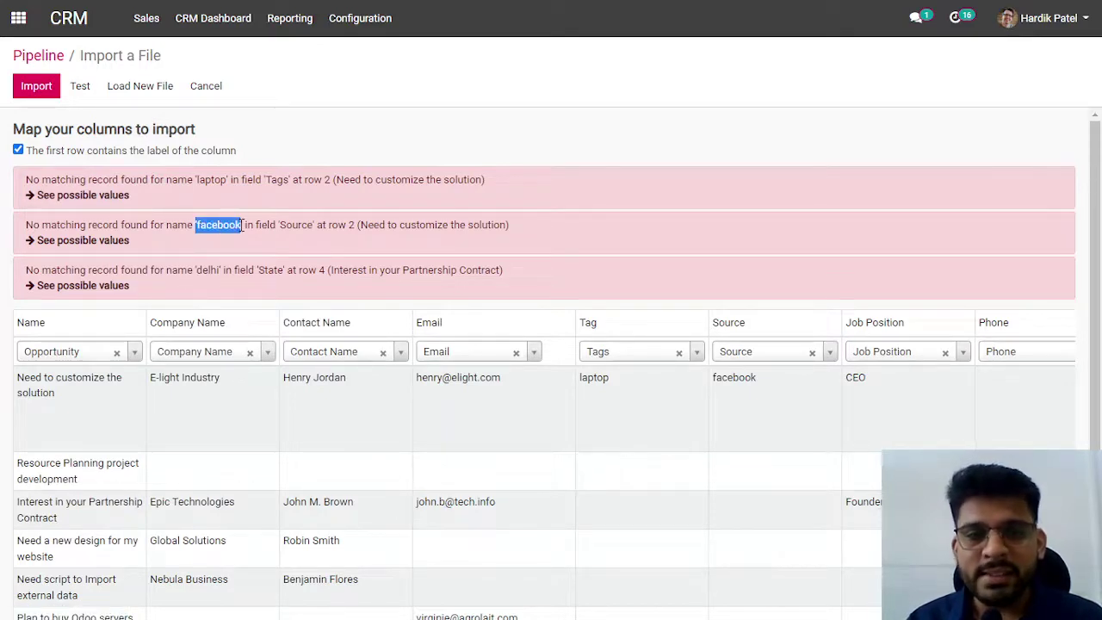
drag(339, 224, 360, 224)
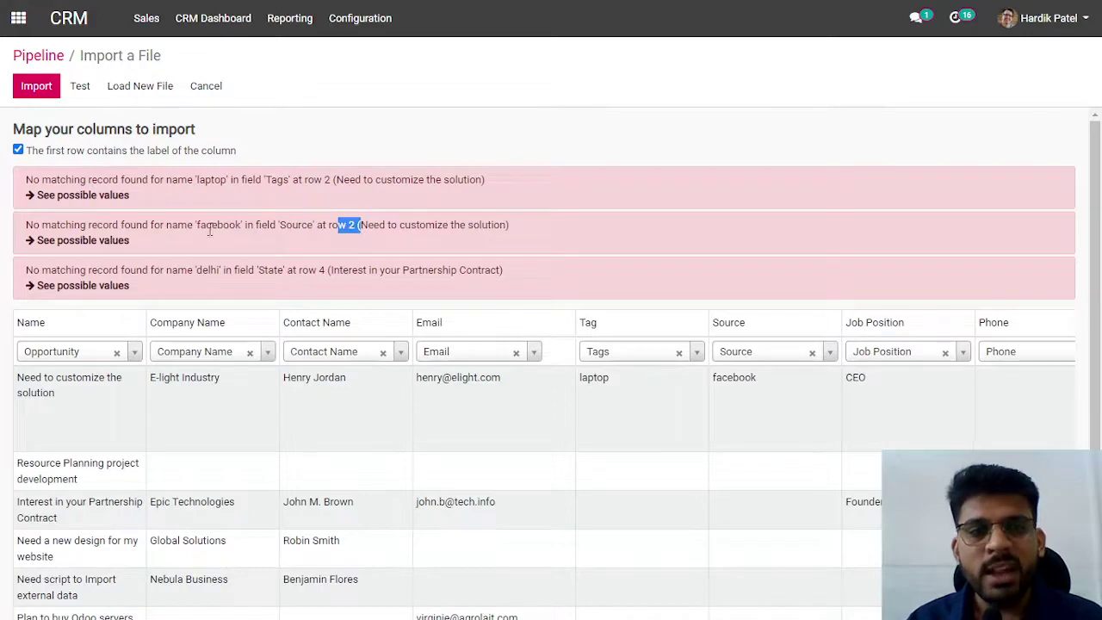
drag(277, 224, 315, 224)
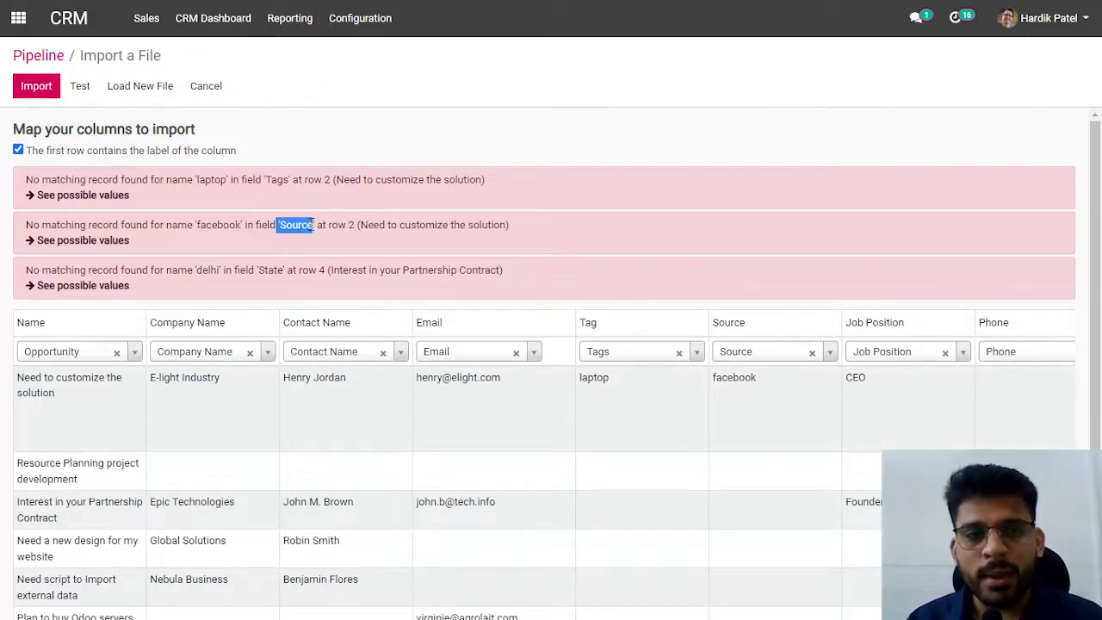
drag(197, 225, 246, 224)
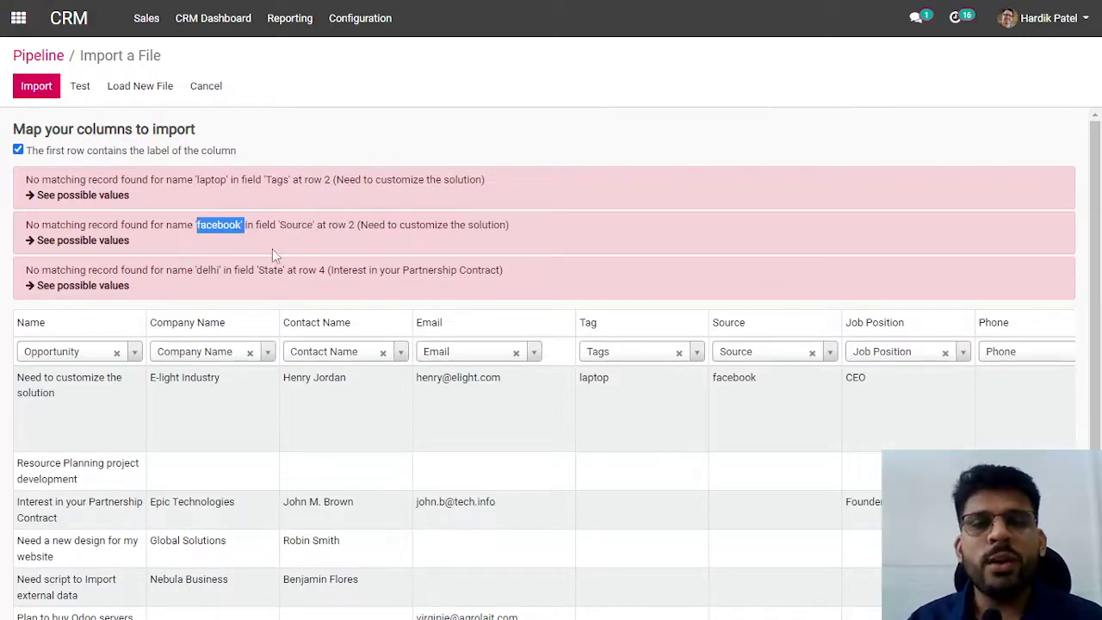
click(76, 242)
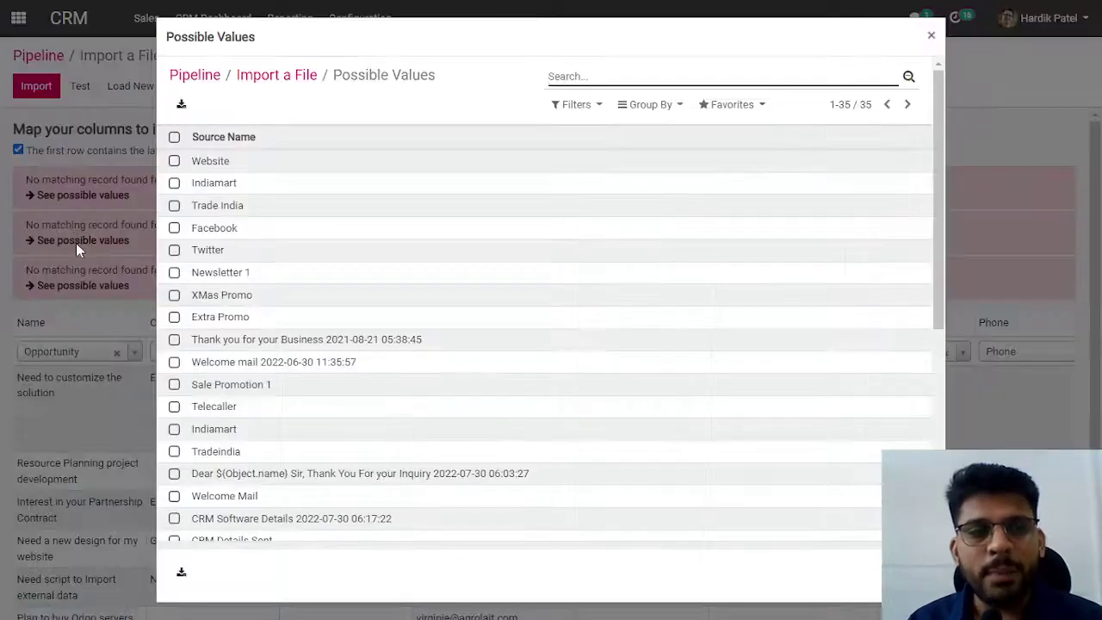
Mark Facebook among the possible Source values, close the list, and correct cell F2 in the Excel lead sheet to "Facebook"
click(175, 228)
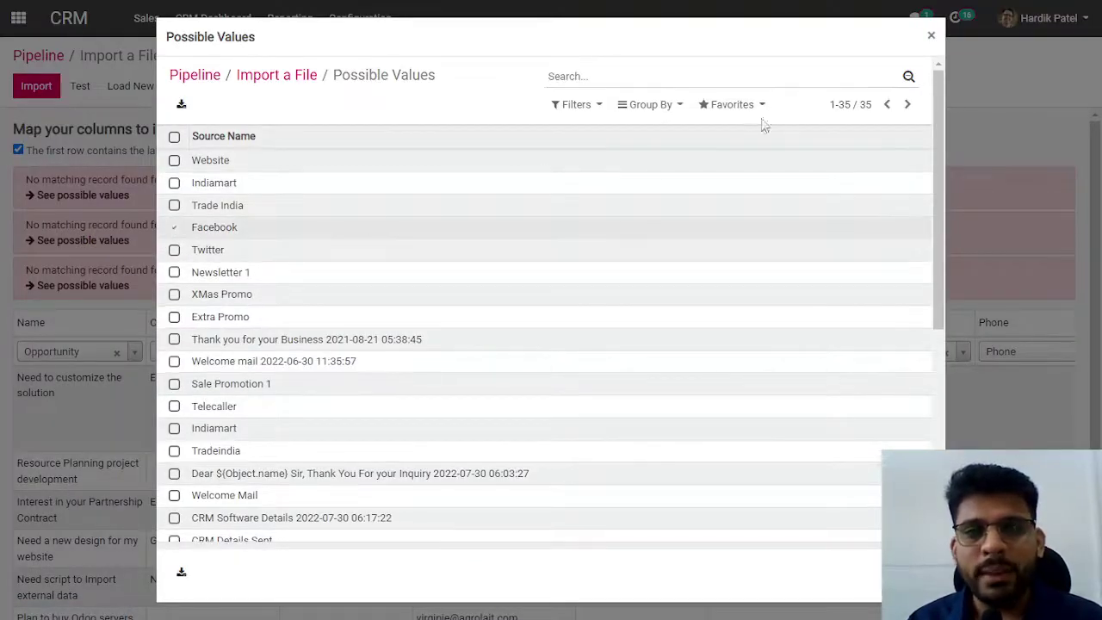
click(930, 36)
key(alt+Tab)
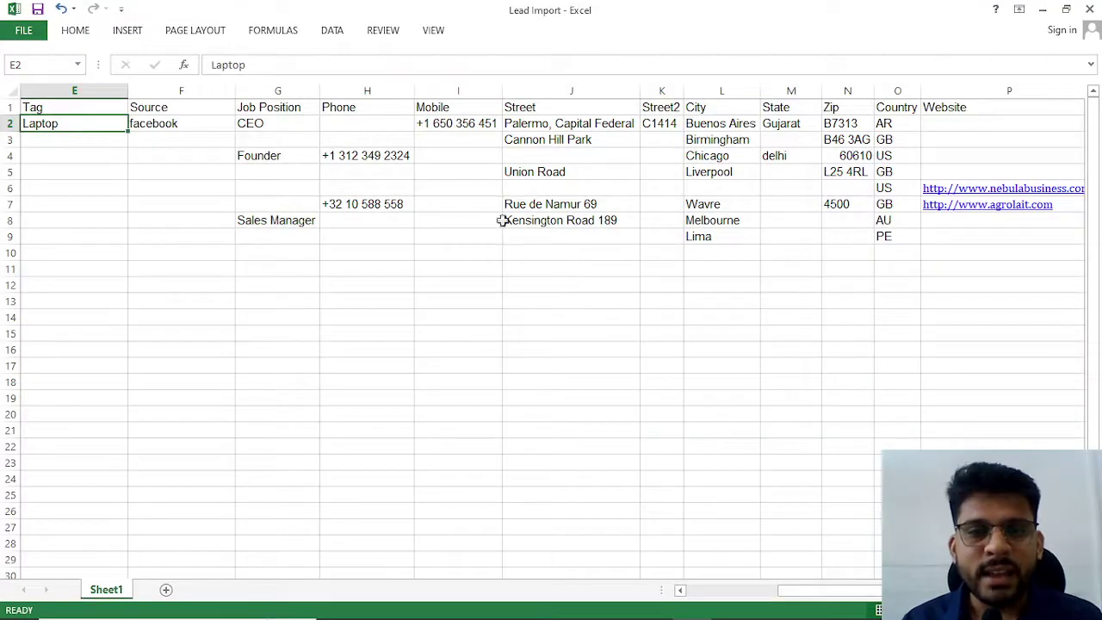
click(186, 135)
click(138, 123)
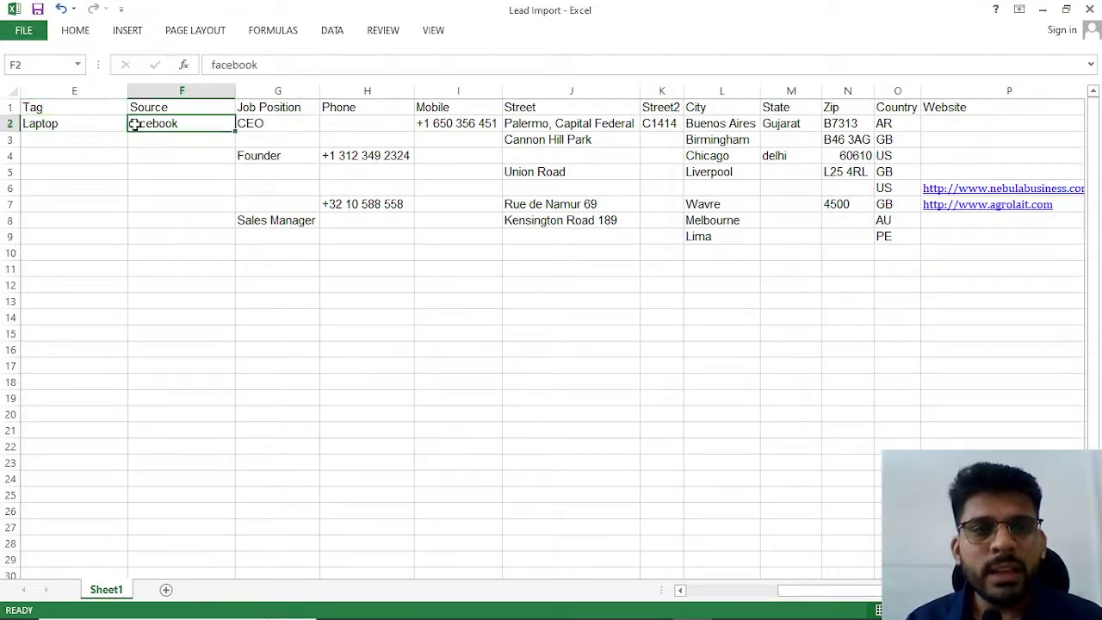
double_click(133, 123)
key(Delete)
text(F)
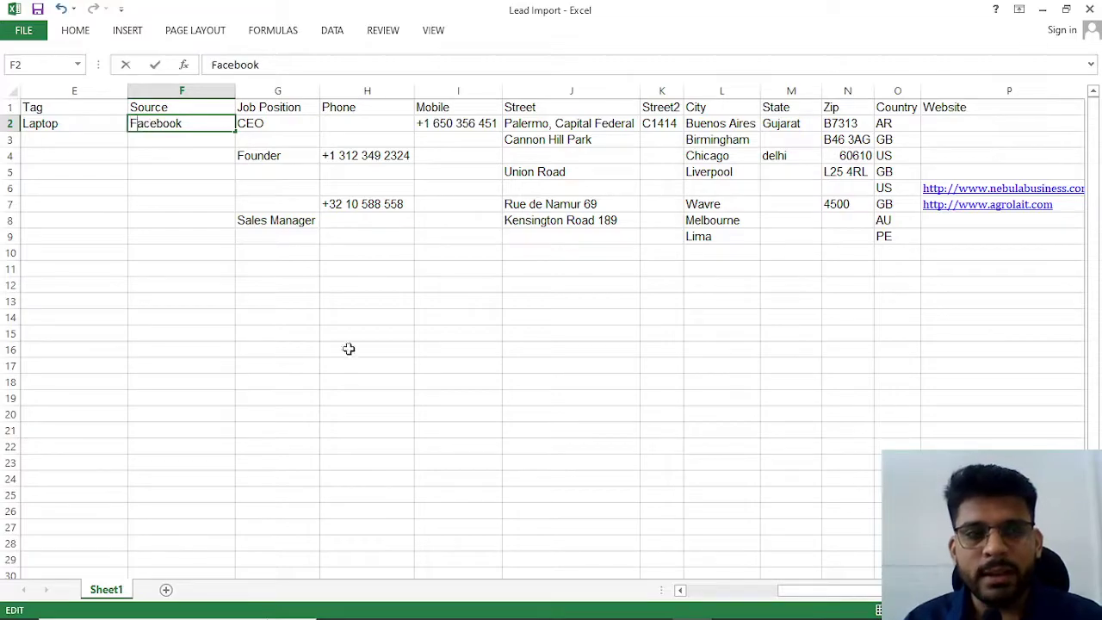
click(351, 348)
Switch back to Odoo CRM, review the State error for row 4 and open the possible values for State
key(alt+Tab)
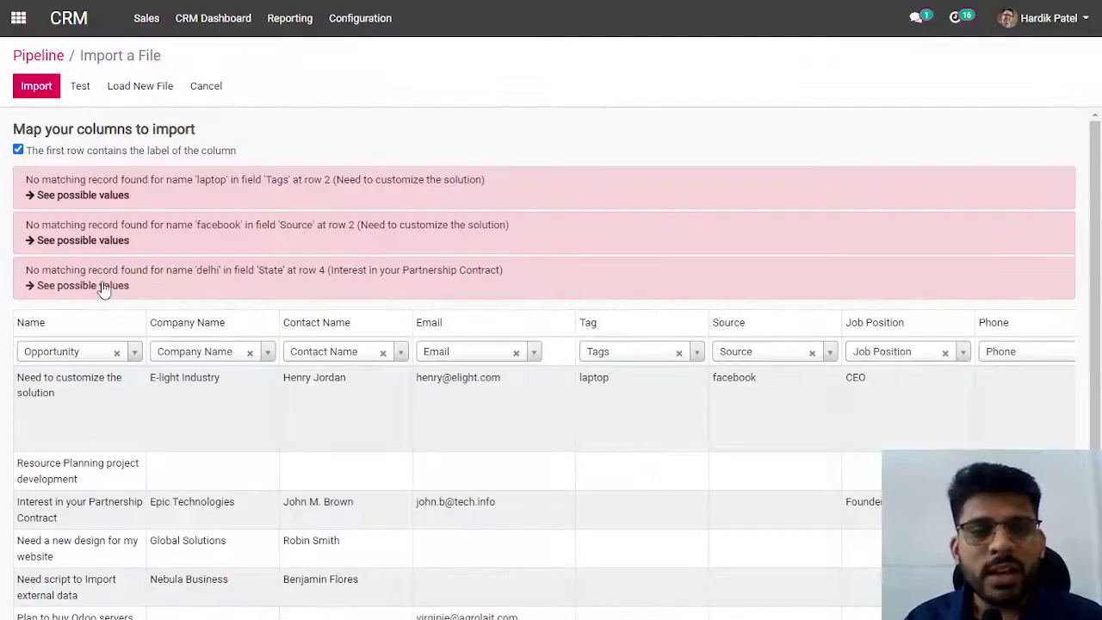
drag(259, 269, 277, 270)
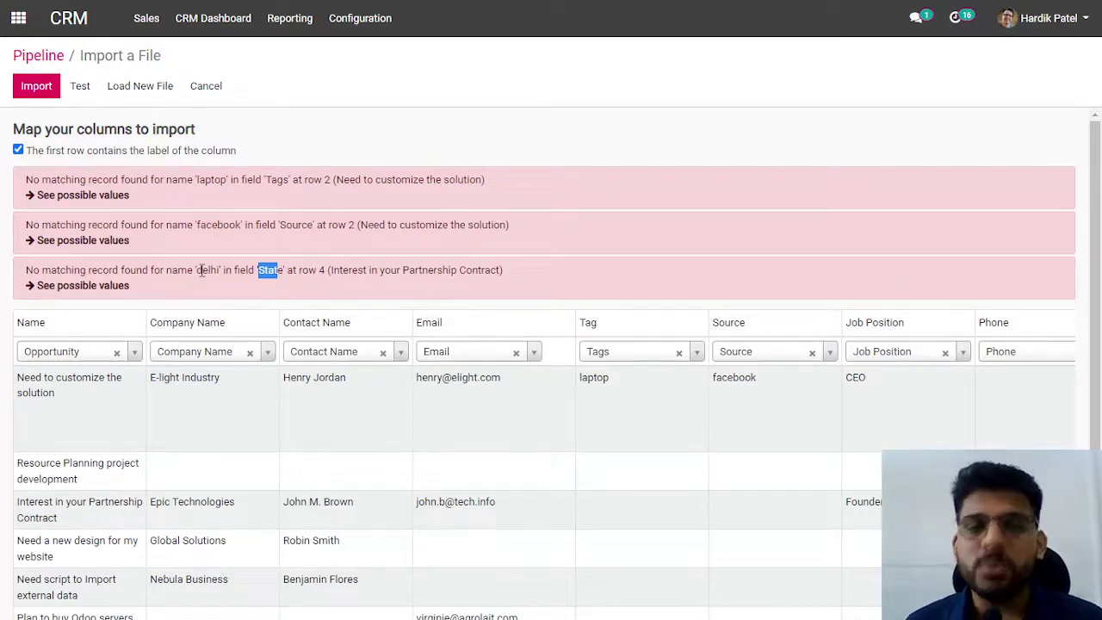
click(117, 285)
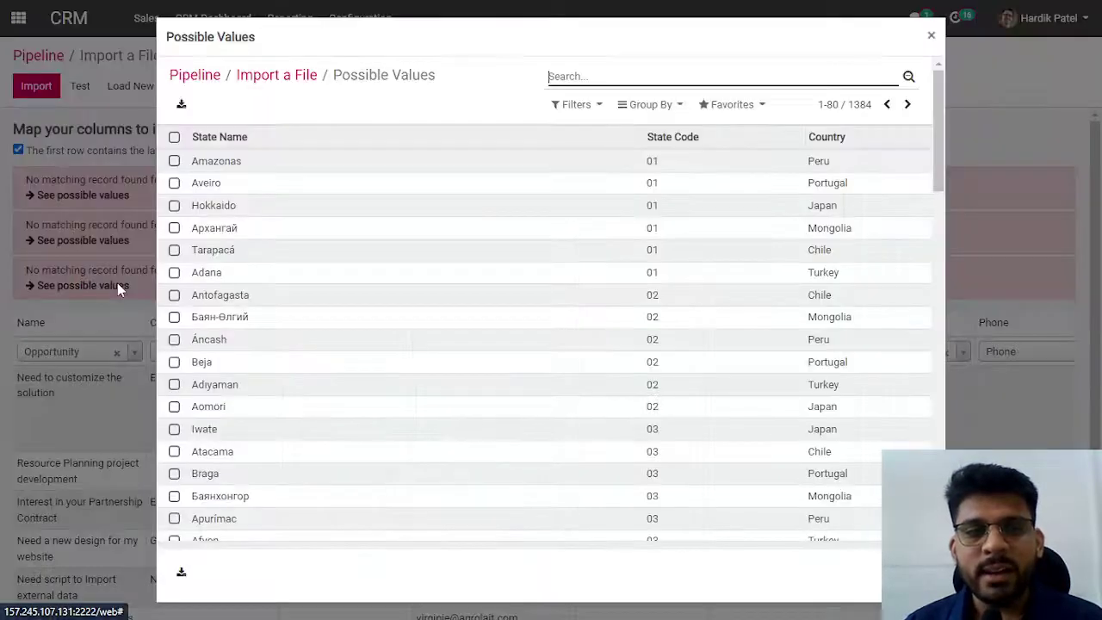
click(614, 76)
text(d)
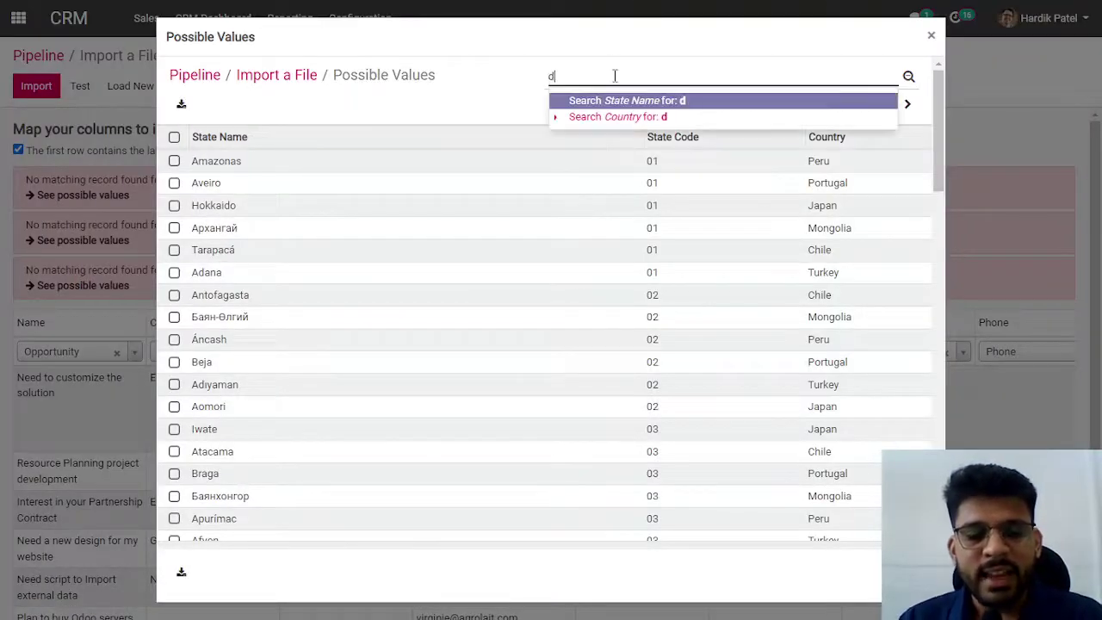
text(lh)
key(Return)
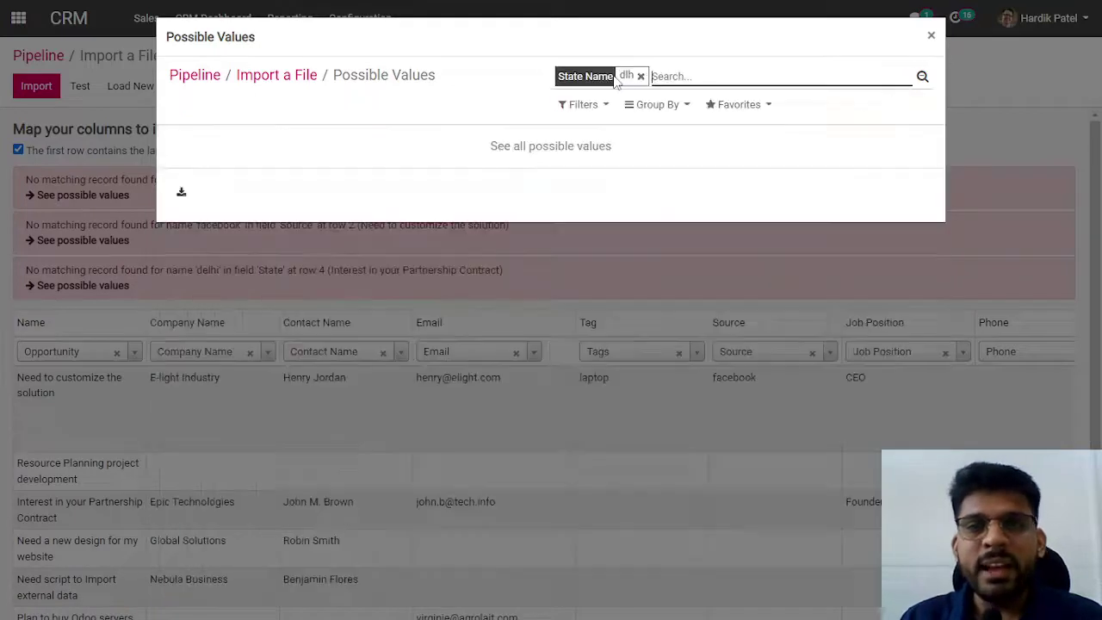
click(640, 76)
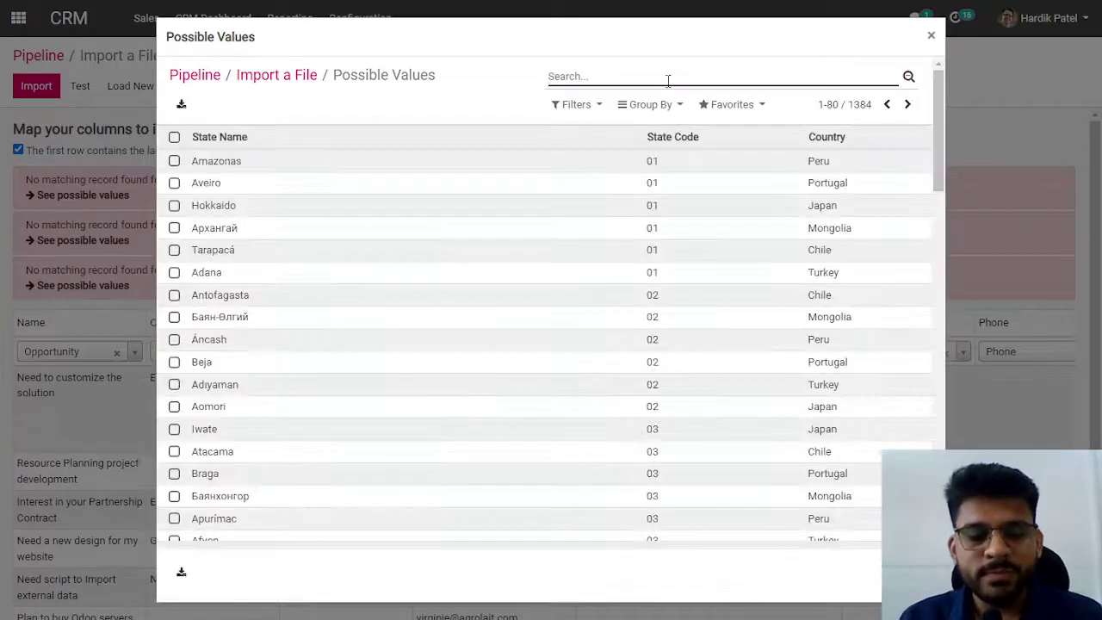
Search the possible State values by state name for "del", check the spelling of Delhi, and close the list
text(del)
key(Return)
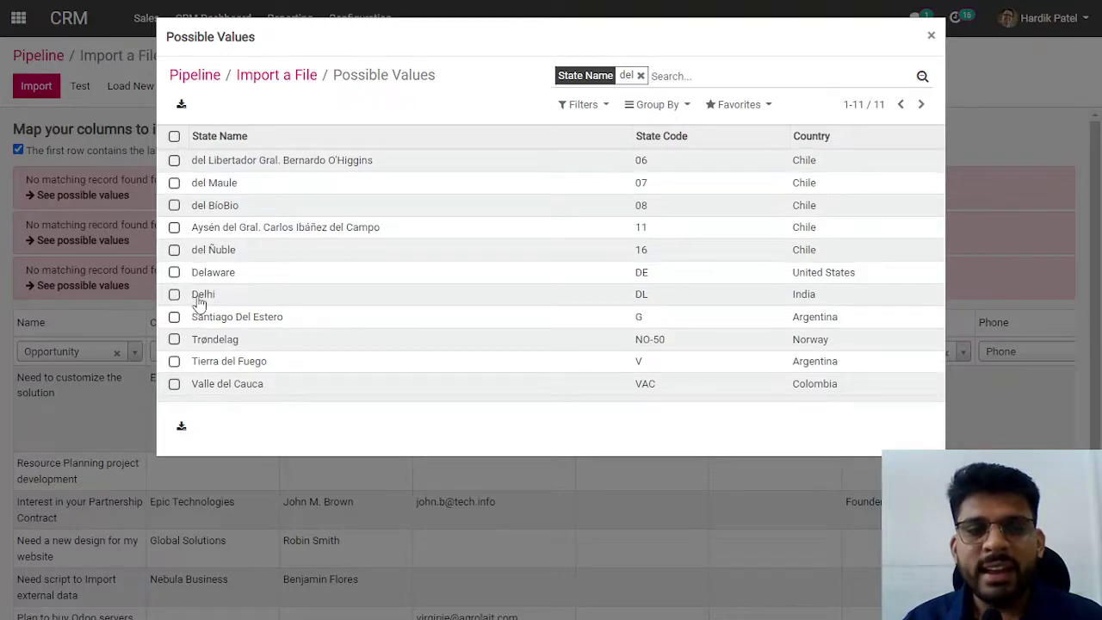
click(930, 36)
Switch to the Excel lead sheet, correct the State in cell M4 to "Delhi" and save the workbook
key(alt+Tab)
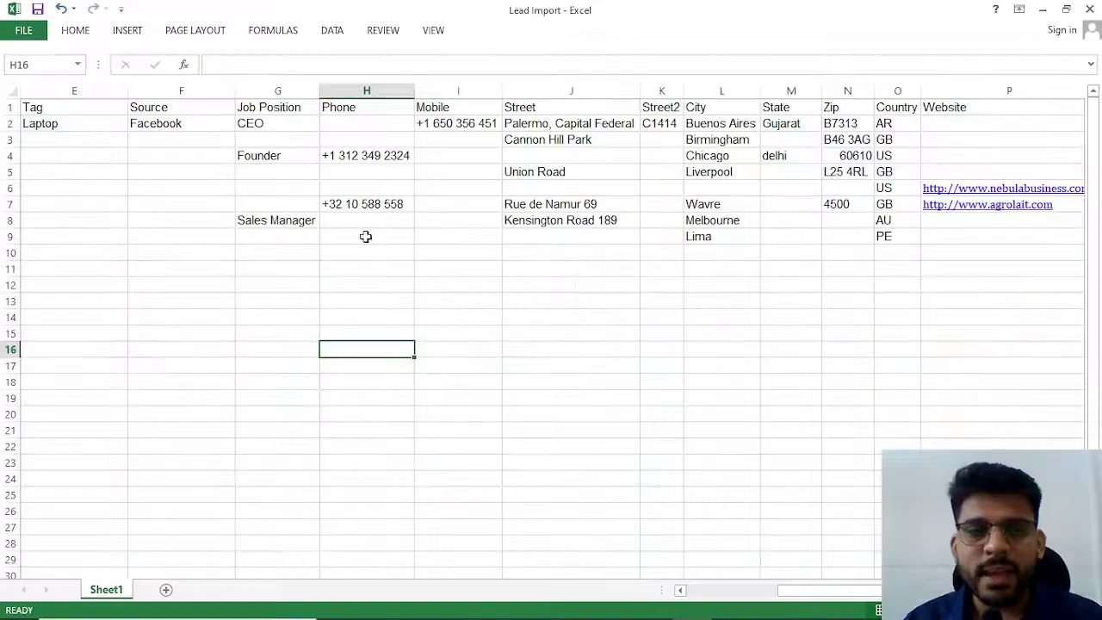
click(385, 139)
click(799, 156)
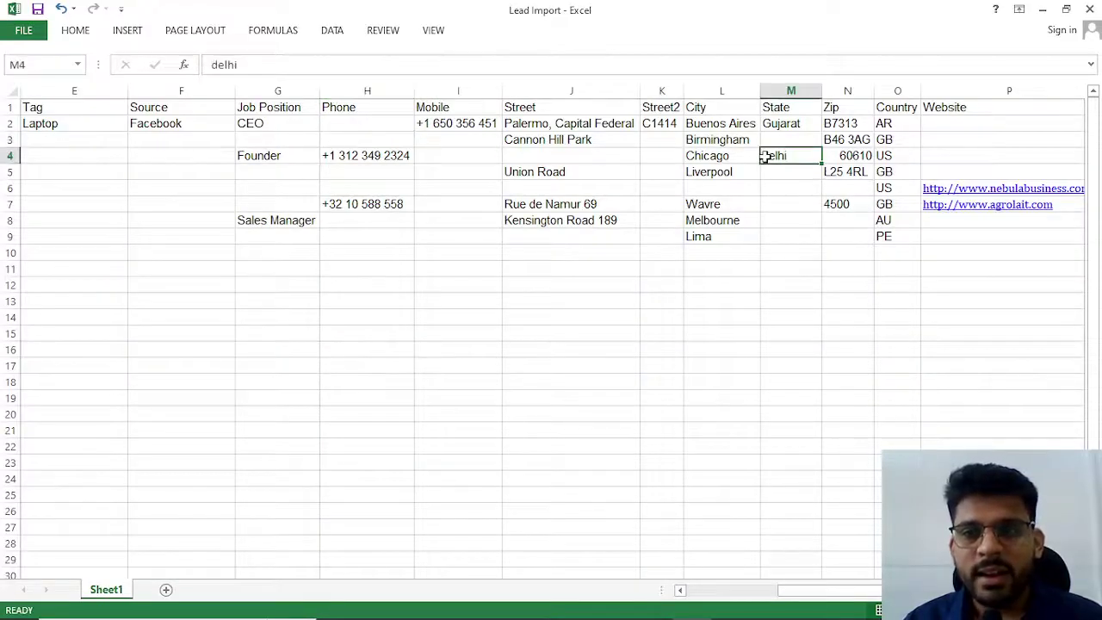
double_click(767, 156)
key(BackSpace)
text(D)
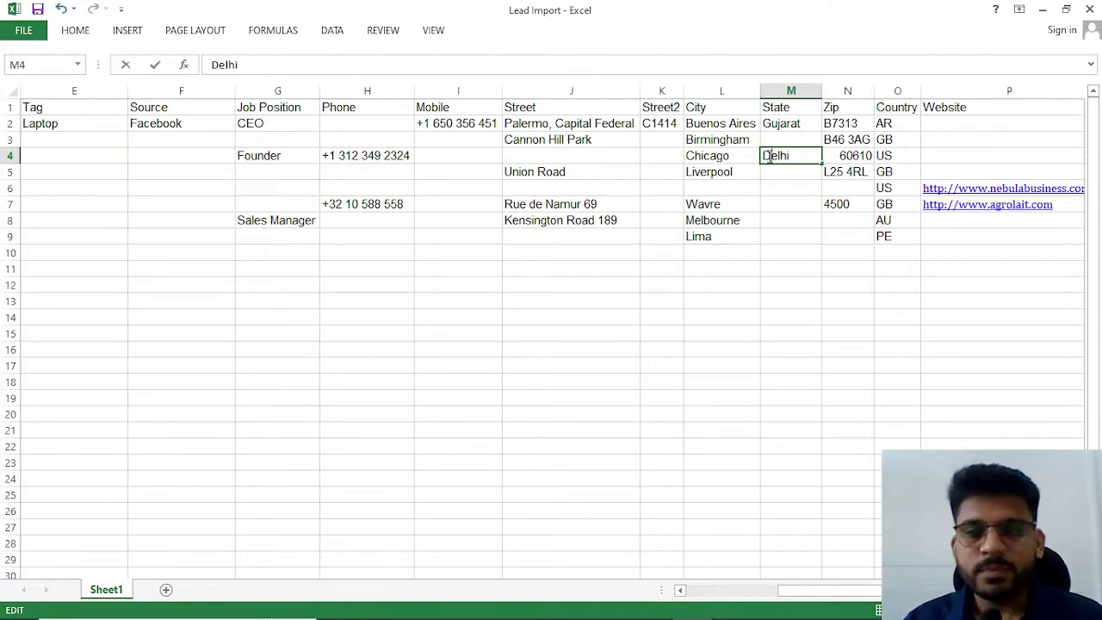
click(745, 249)
click(39, 12)
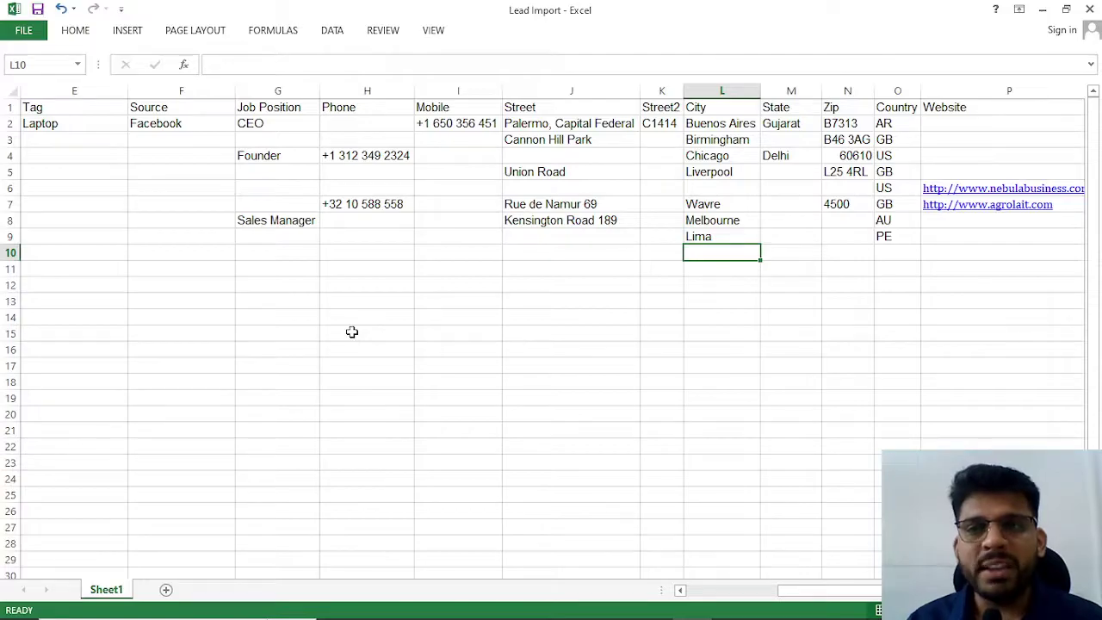
Switch back to Odoo CRM, cancel the current import, and start a new pipeline import with the corrected Lead Import file from the Desktop
key(alt+Tab)
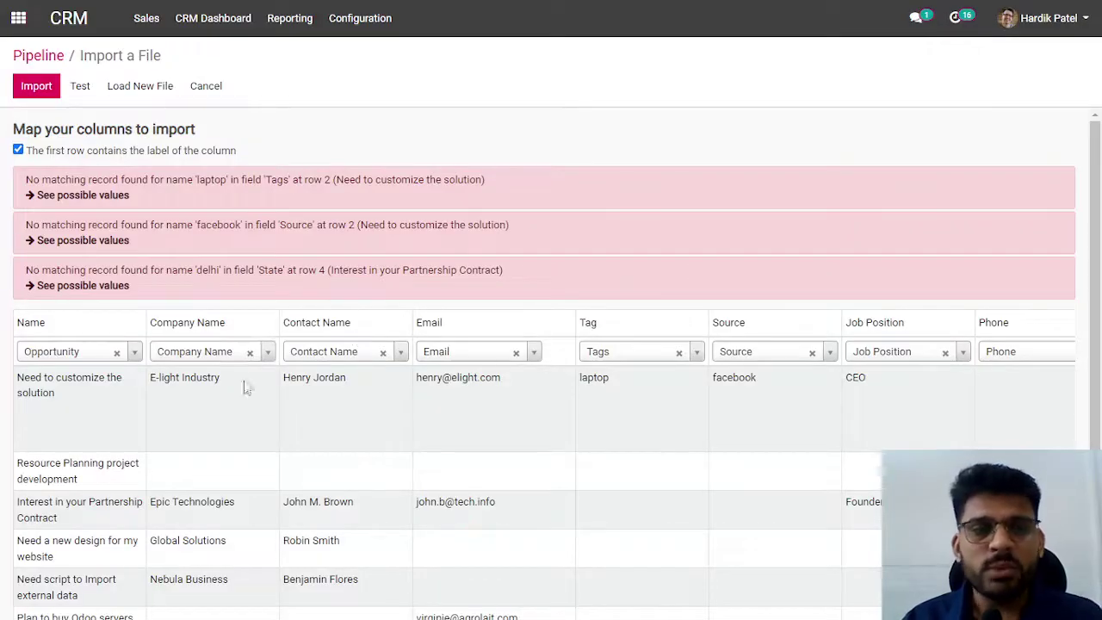
click(202, 91)
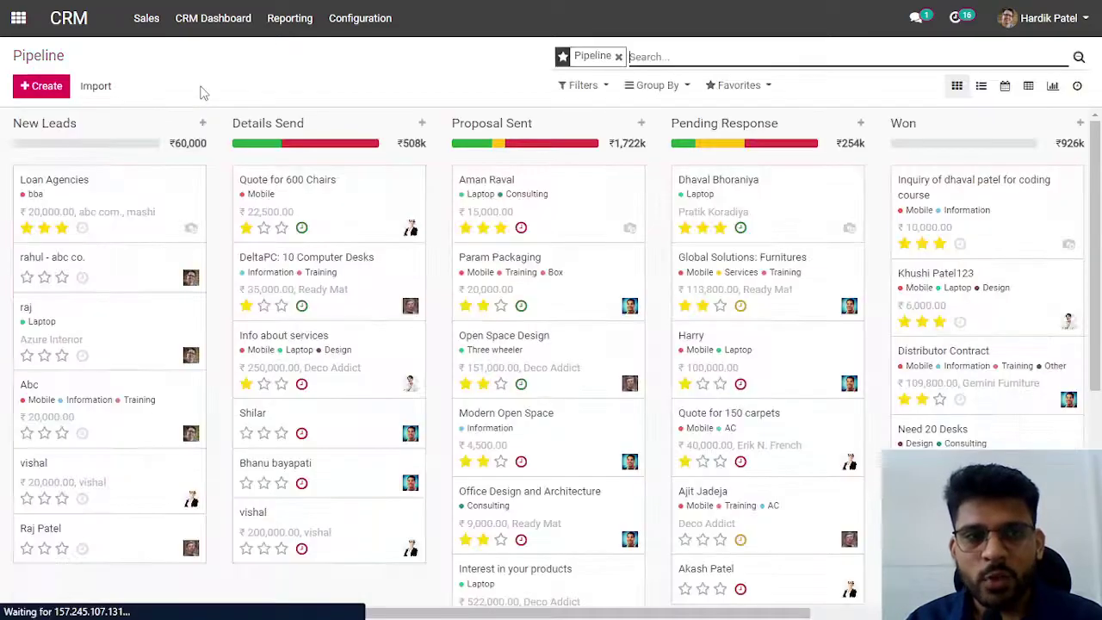
click(97, 87)
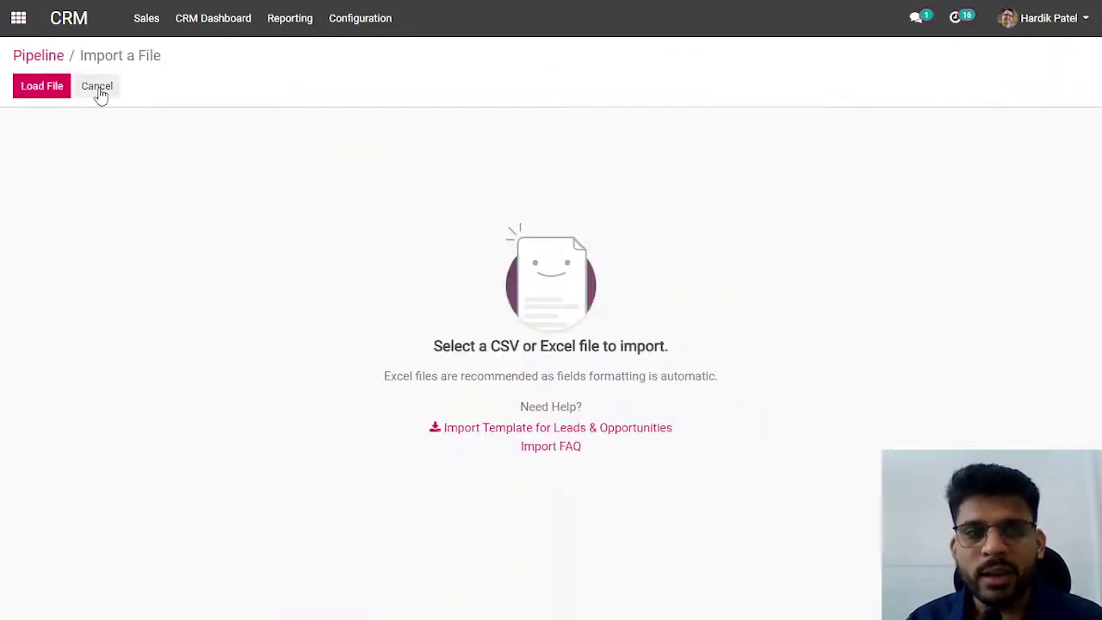
click(41, 89)
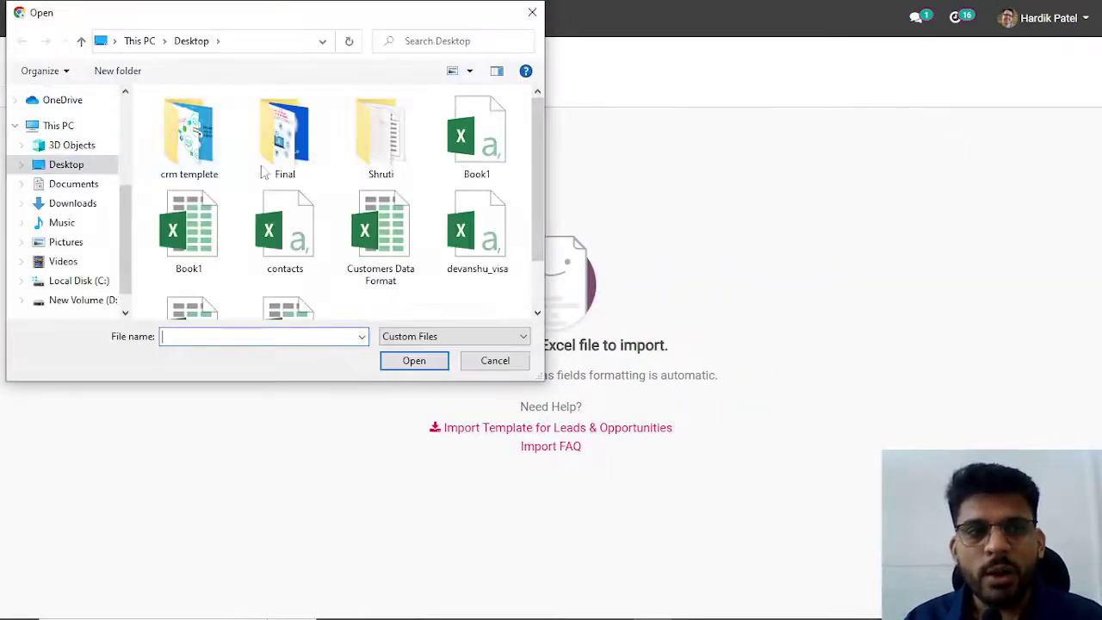
scroll(460, 238, down, 2)
double_click(297, 287)
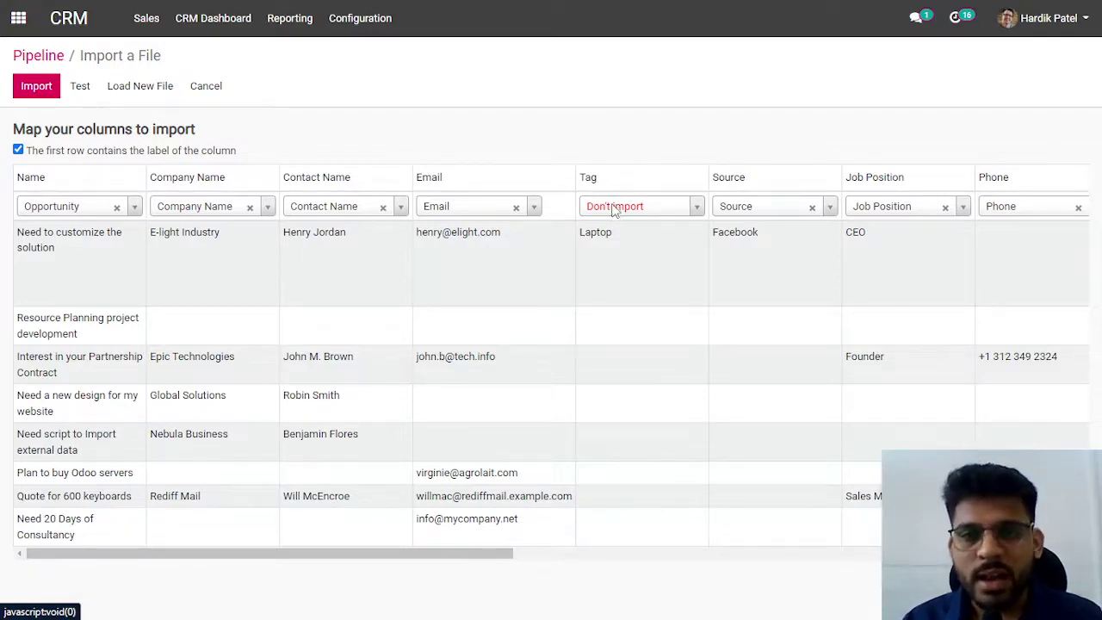
Map the unmapped Tag column of the import to the Tags field
click(614, 208)
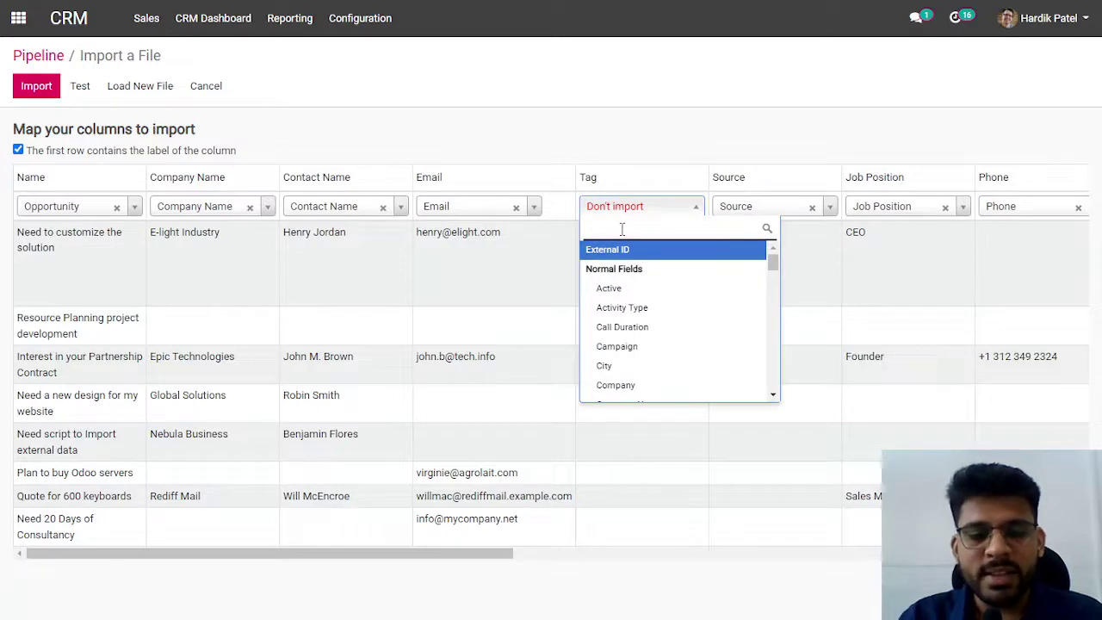
text(tag)
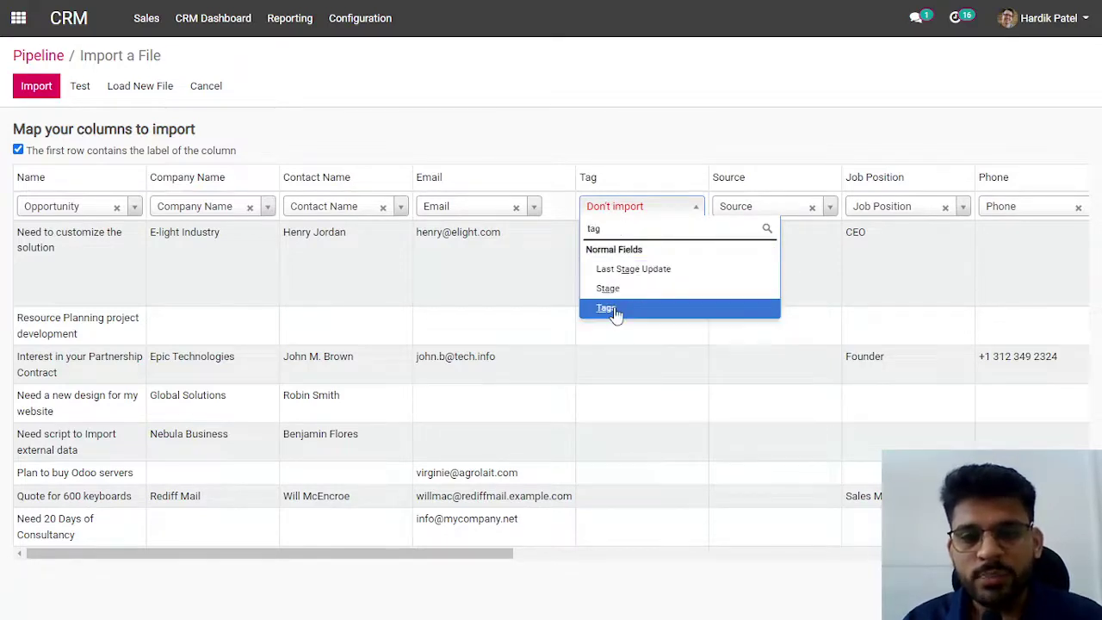
click(615, 312)
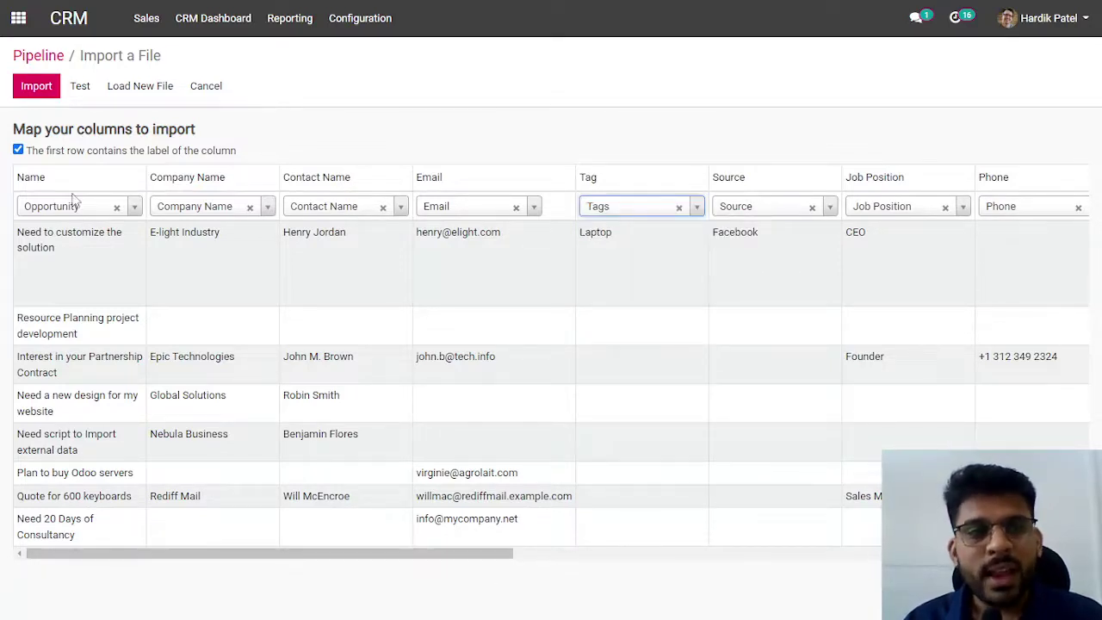
Test the import and review the validation message and the mapped columns
click(79, 86)
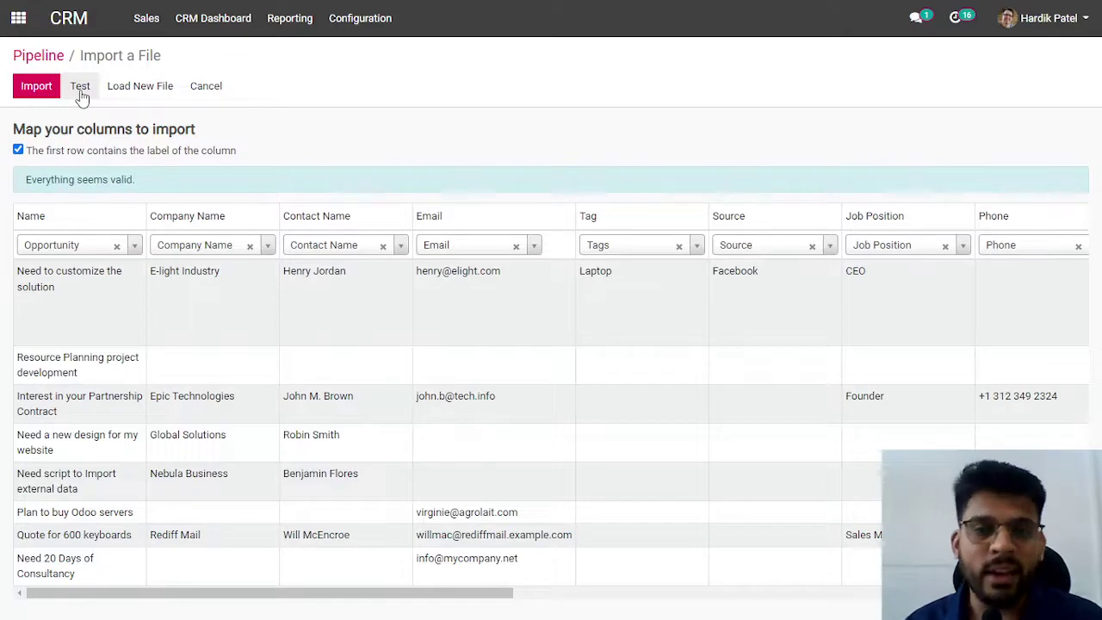
scroll(396, 602, right, 5)
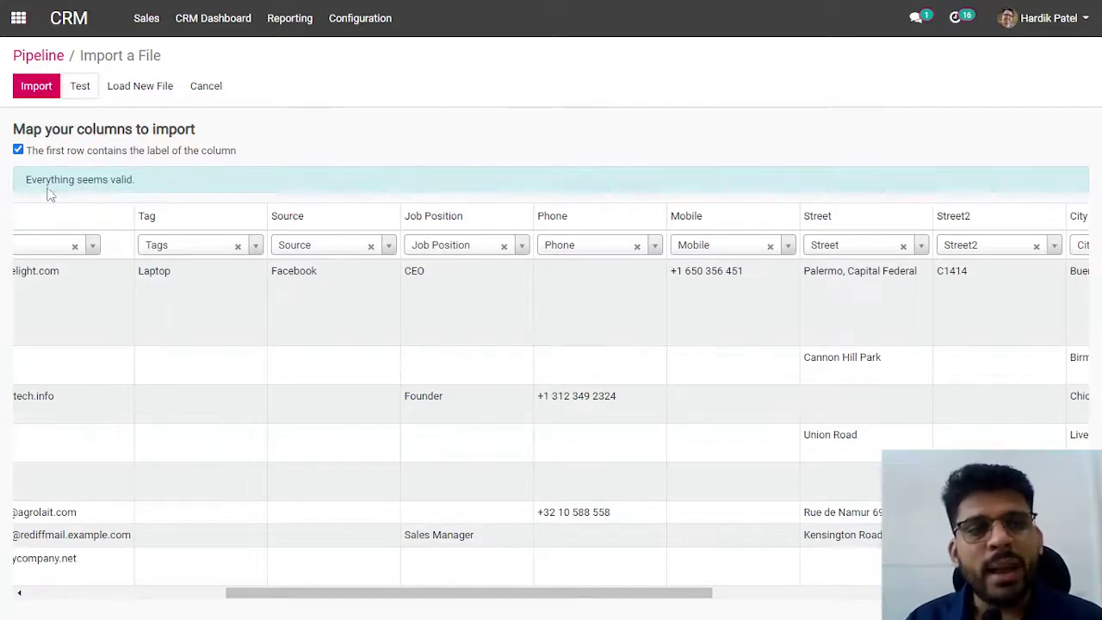
drag(36, 179, 174, 185)
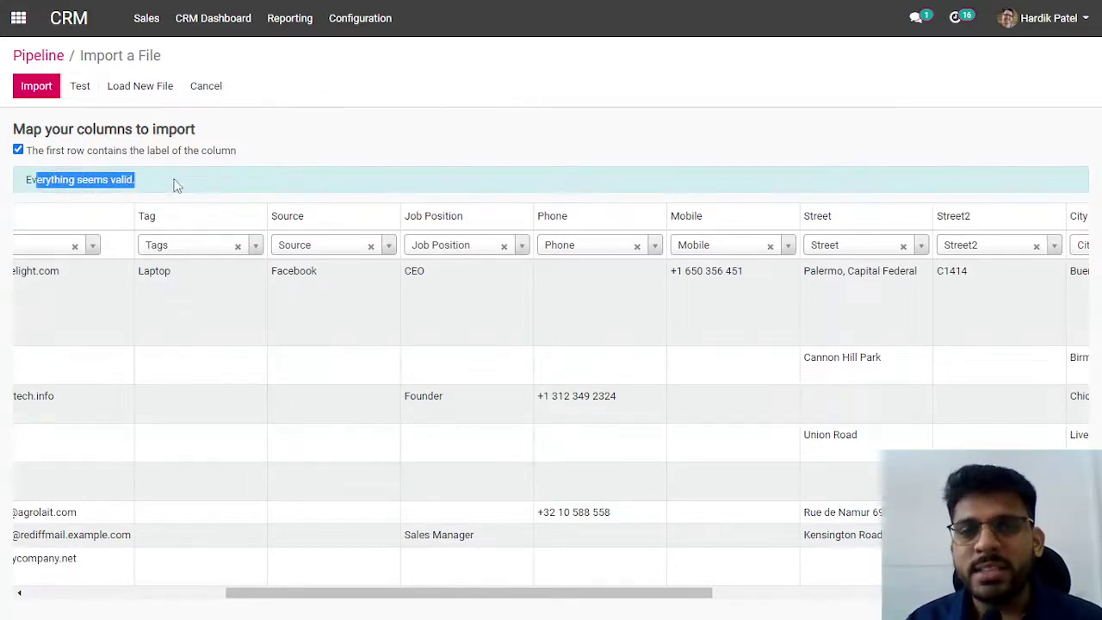
Import the leads into the pipeline and check the import completion notice
click(43, 86)
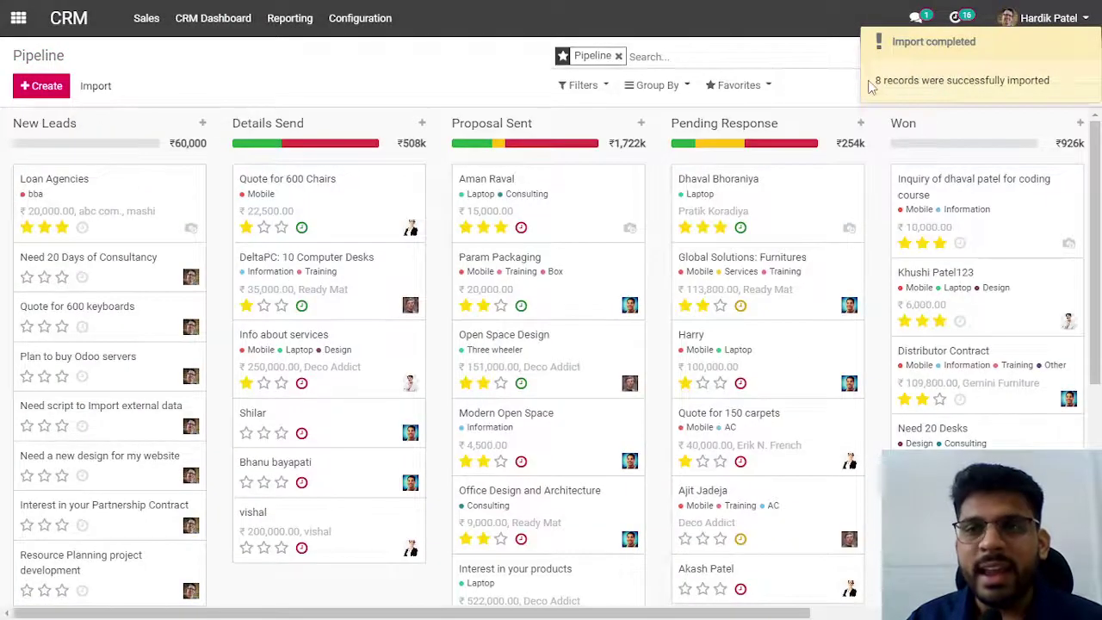
drag(875, 80, 1005, 80)
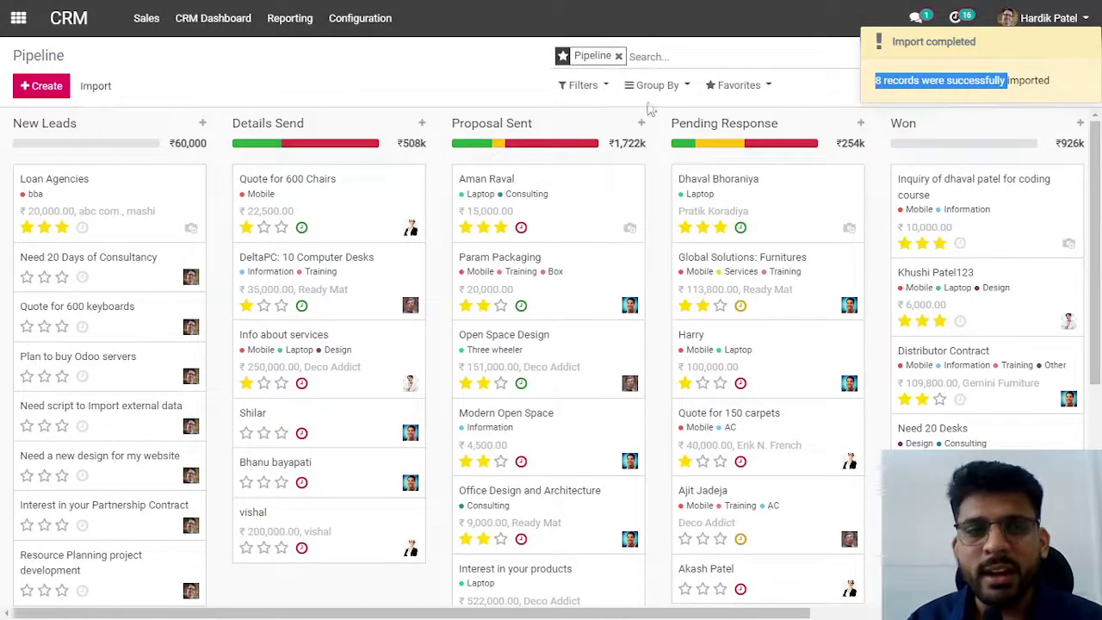
click(495, 97)
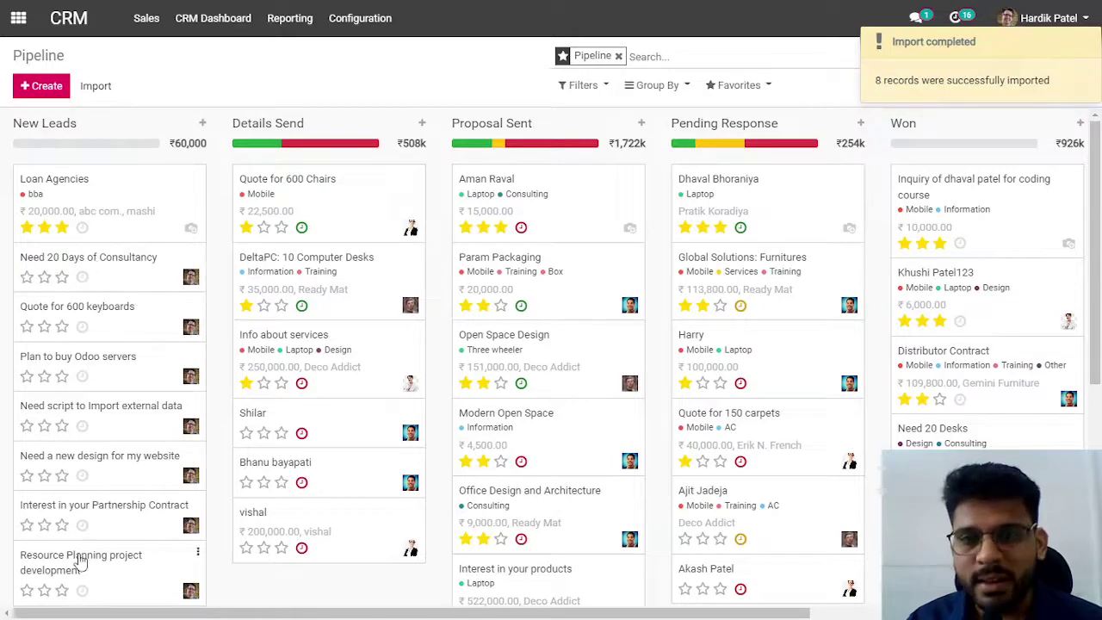